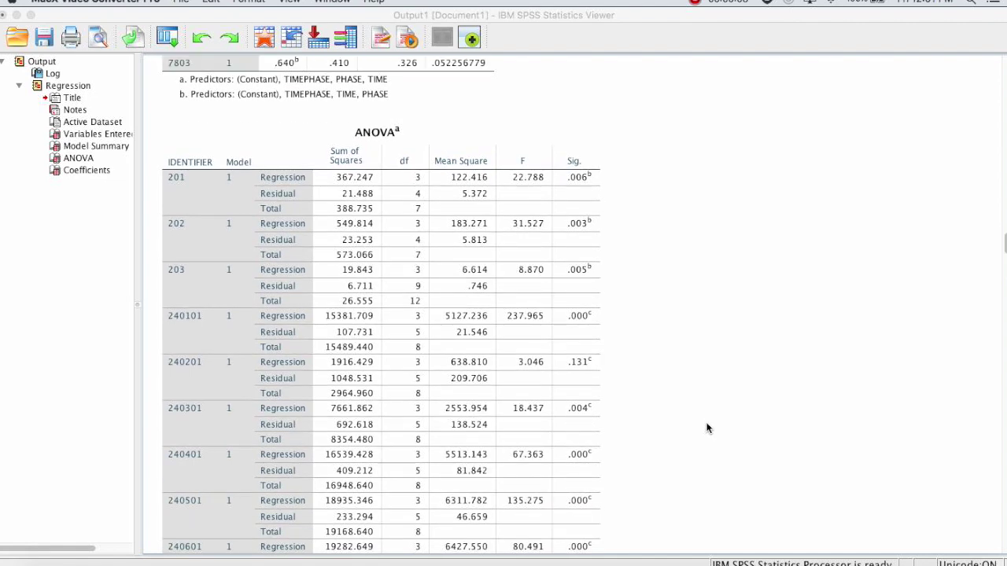
Open the ANOVA table of the regression output for pivot editing.
scroll(706, 428, "down", 2)
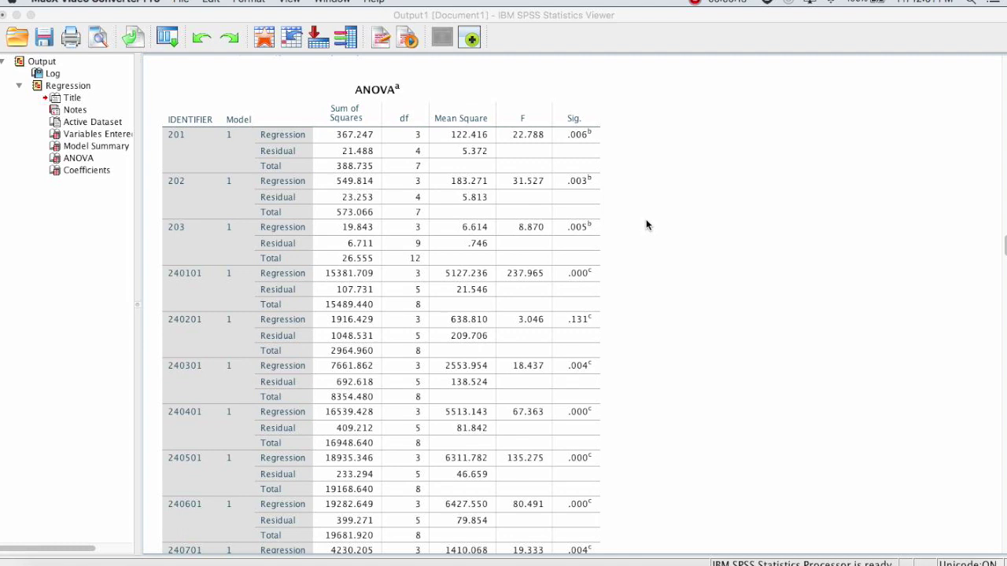
left_click(210, 225)
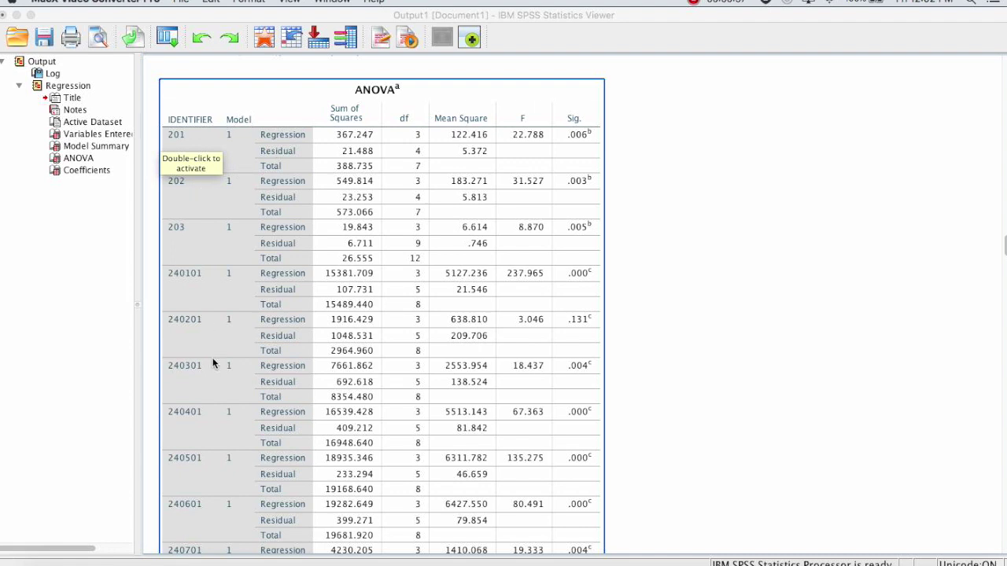
left_click(670, 181)
left_click(415, 193)
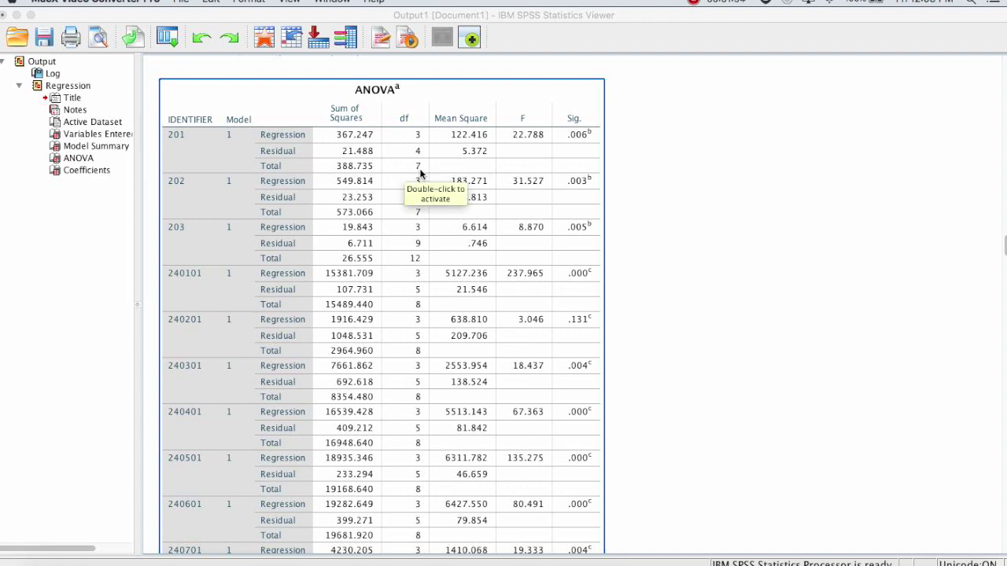
left_click(414, 160)
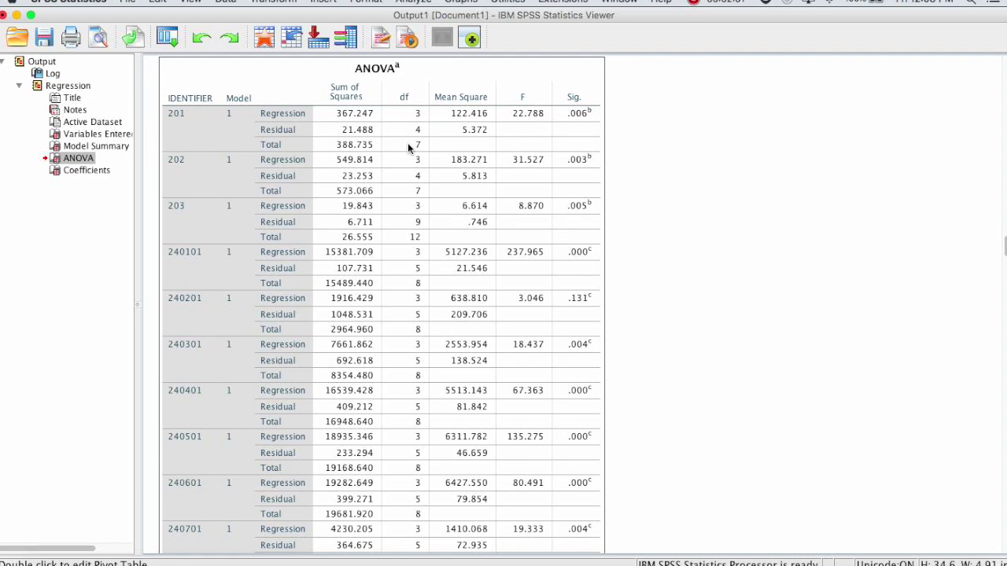
left_click(408, 141)
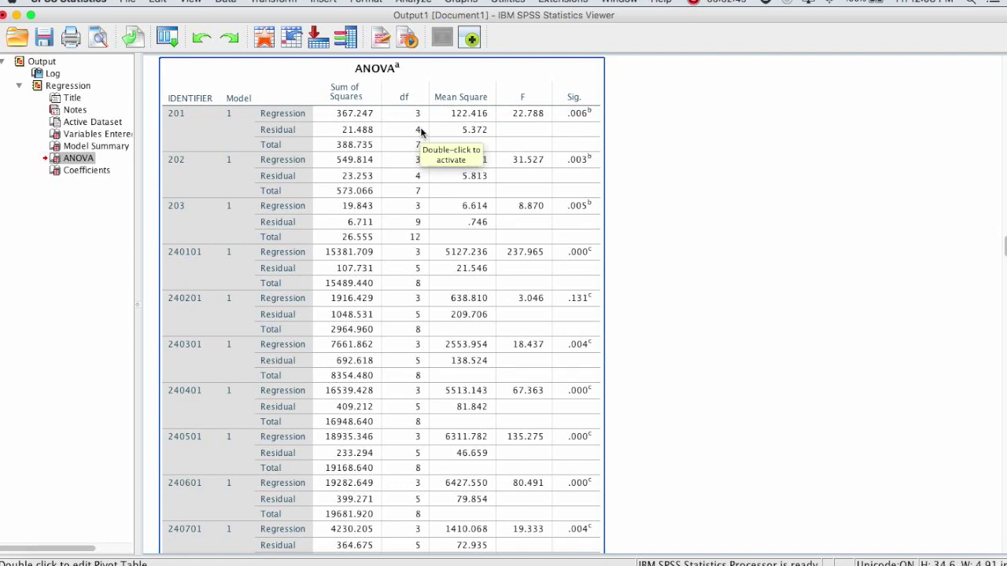
double_click(420, 130)
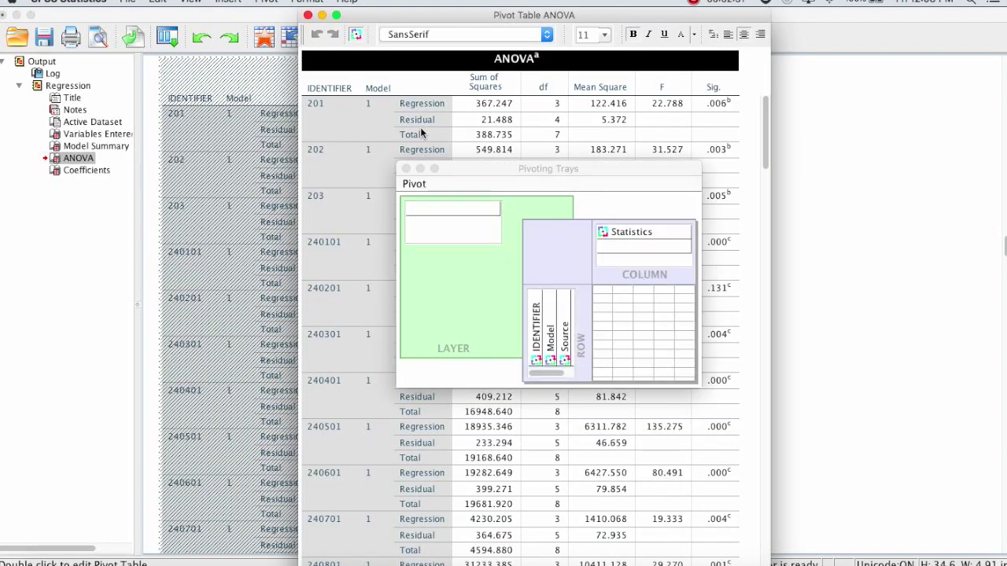
Pivot the ANOVA table by moving Source from the rows to the columns beneath Statistics, and close the pivoting trays.
left_click_drag(470, 168, 409, 142)
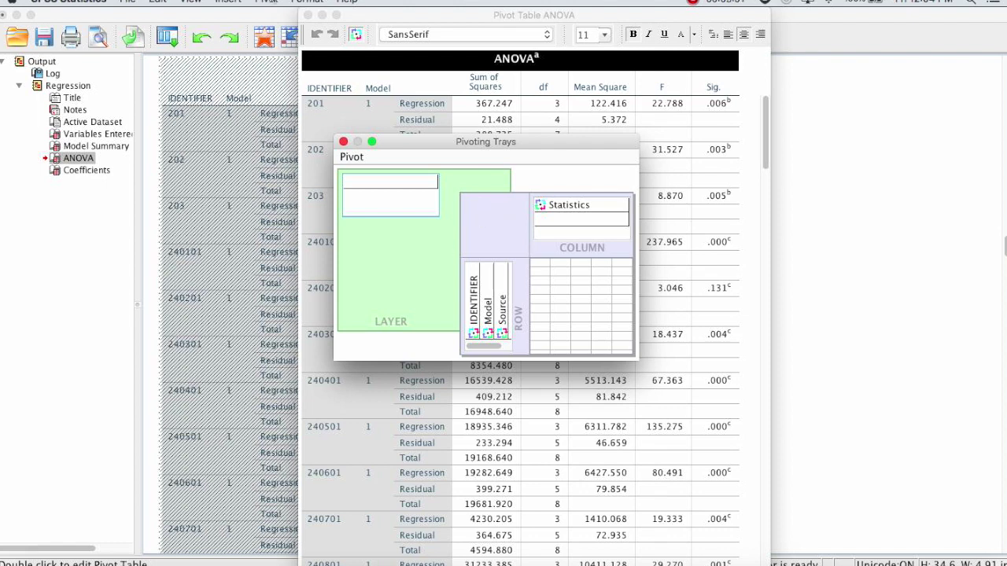
left_click(267, 3)
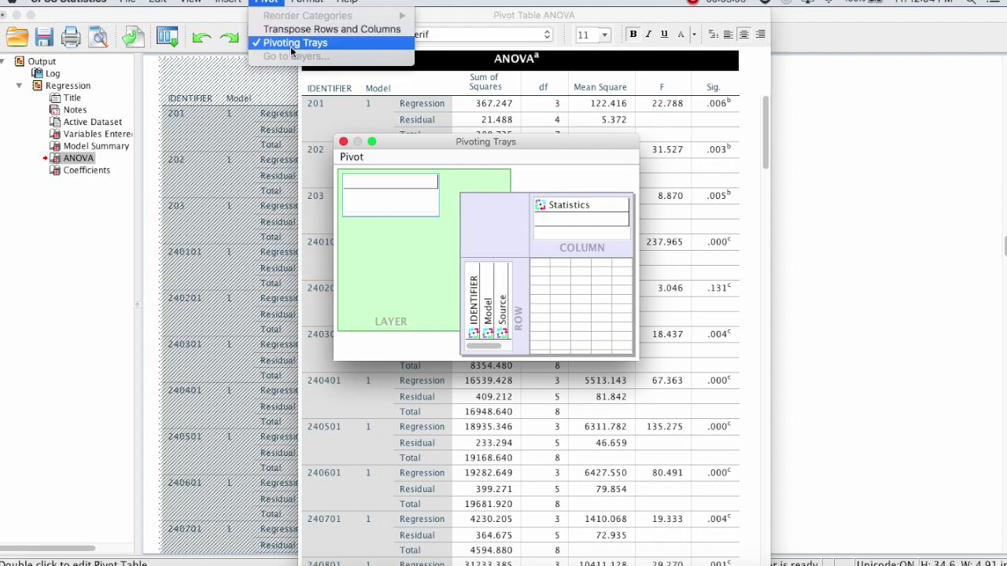
left_click(478, 144)
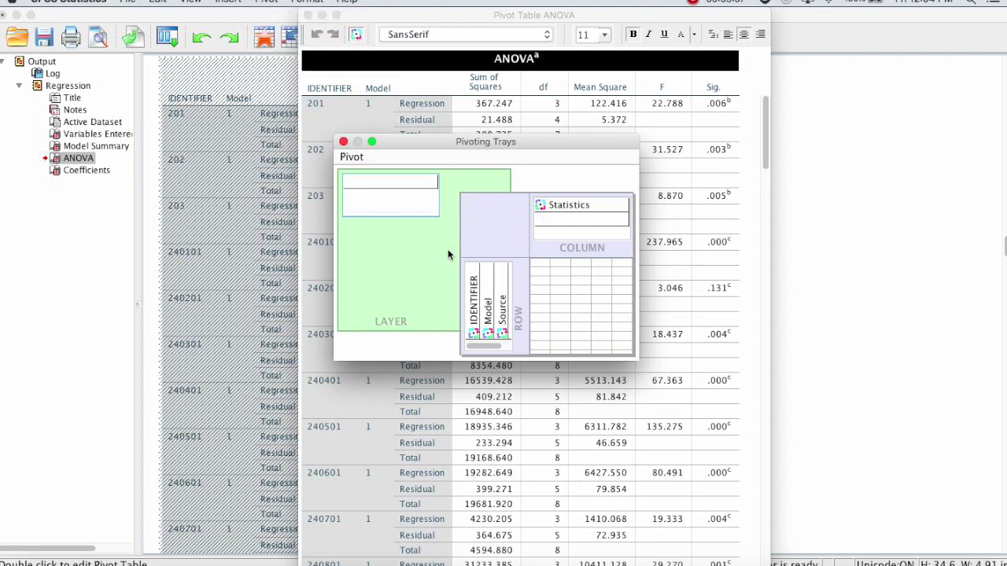
left_click(501, 311)
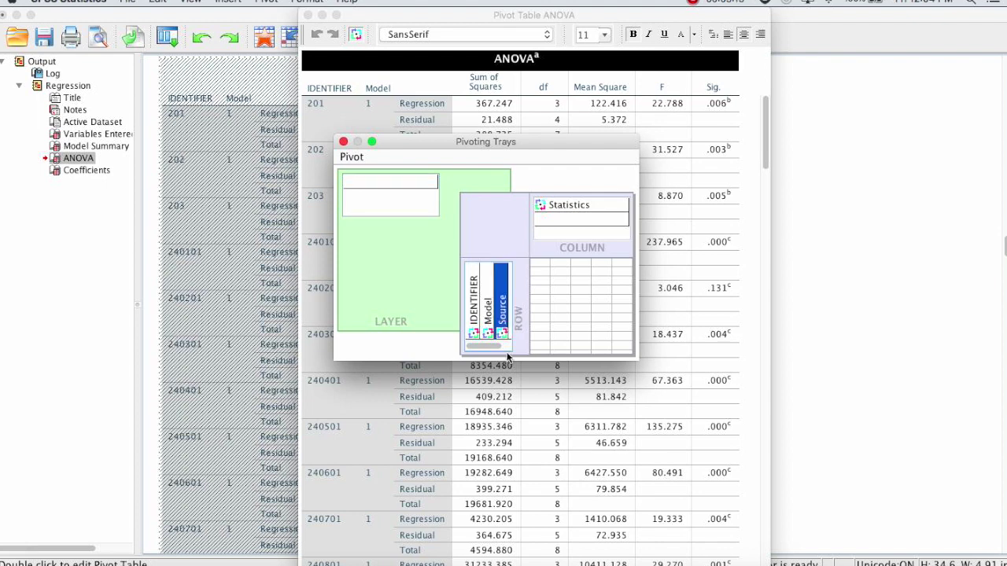
left_click_drag(504, 305, 551, 224)
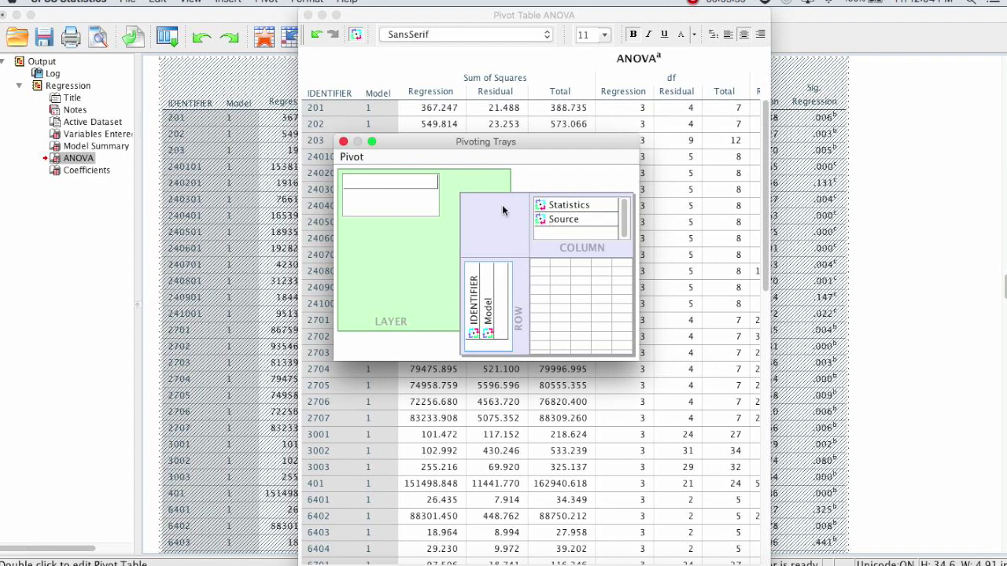
left_click(343, 142)
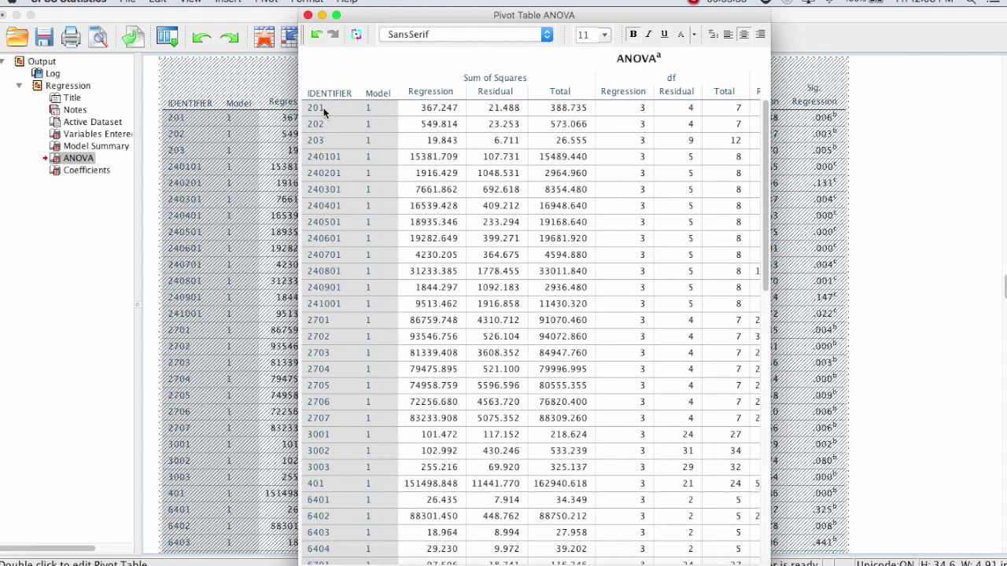
Copy all IDENTIFIER values from the ANOVA table into the identifier column of sDRL data.xlsx in Excel, starting at A2.
left_click_drag(323, 112, 330, 512)
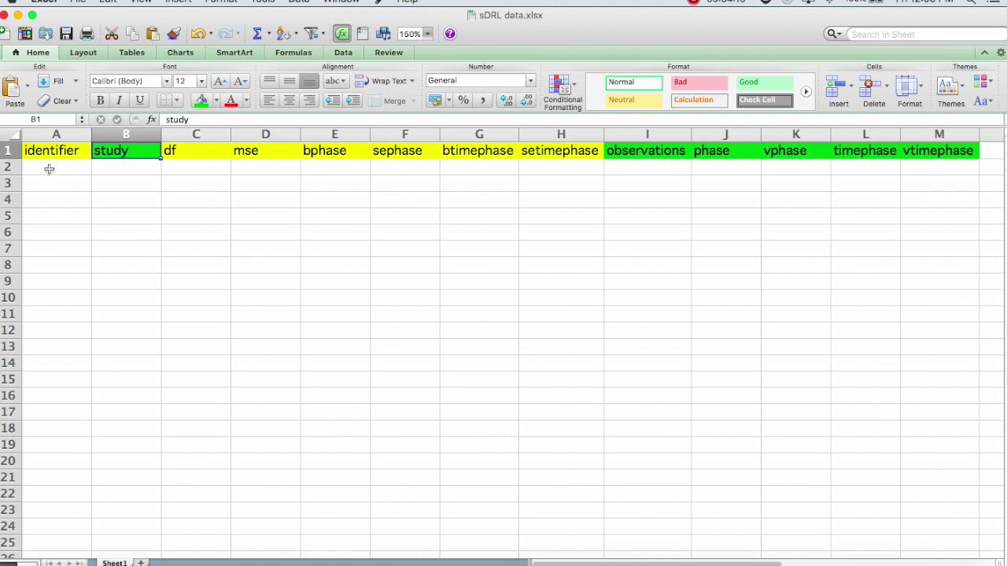
left_click(48, 169)
key("super+v")
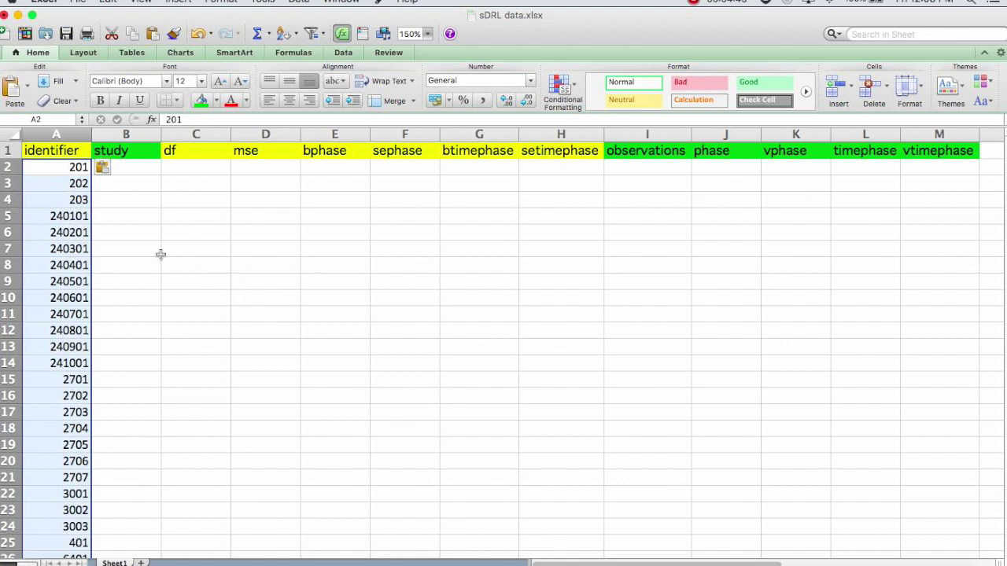
Return to the SPSS ANOVA pivot table and copy its df Total values into the Excel sheet's df column, starting at C2.
key("ctrl+Up")
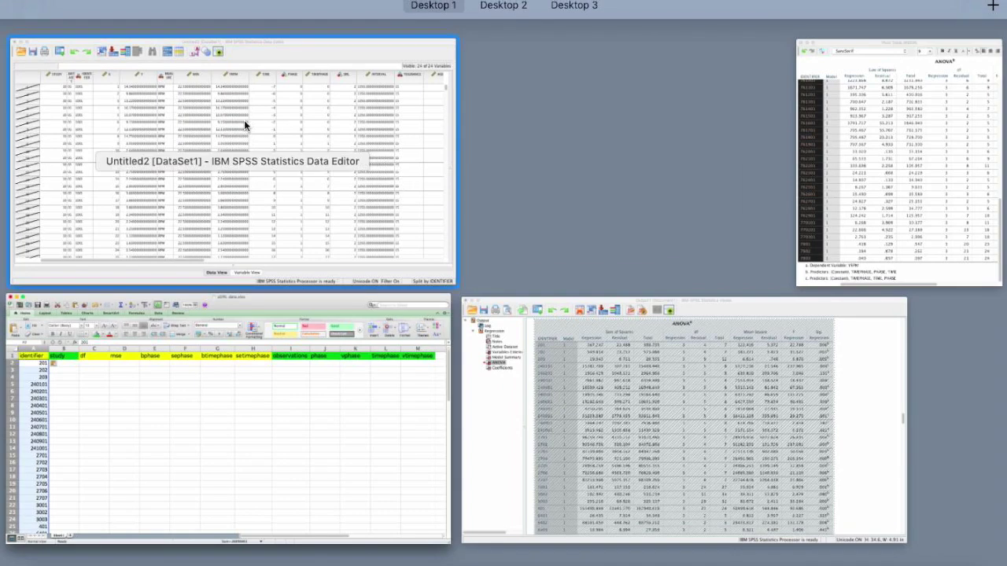
left_click(967, 171)
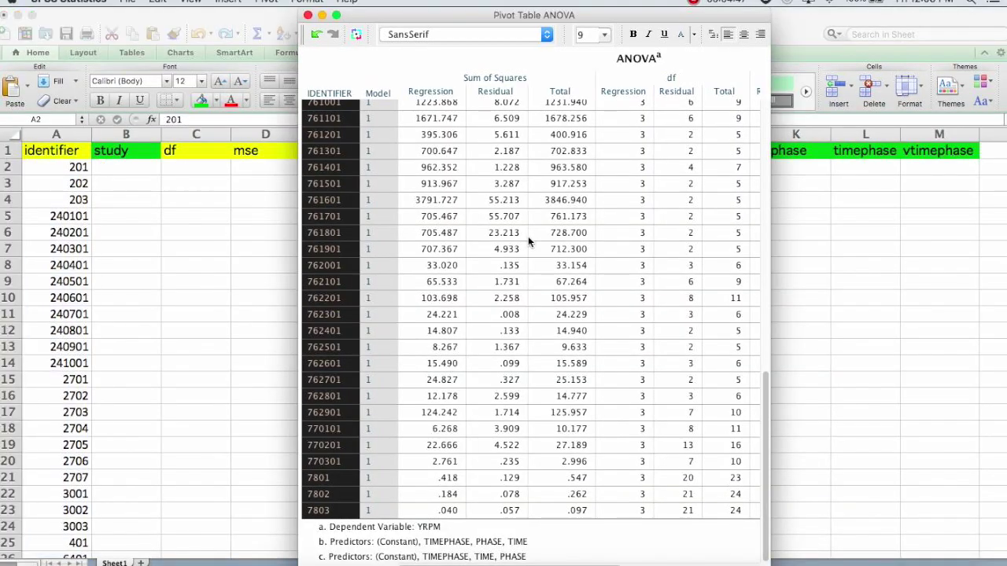
scroll(626, 247, "up", 1)
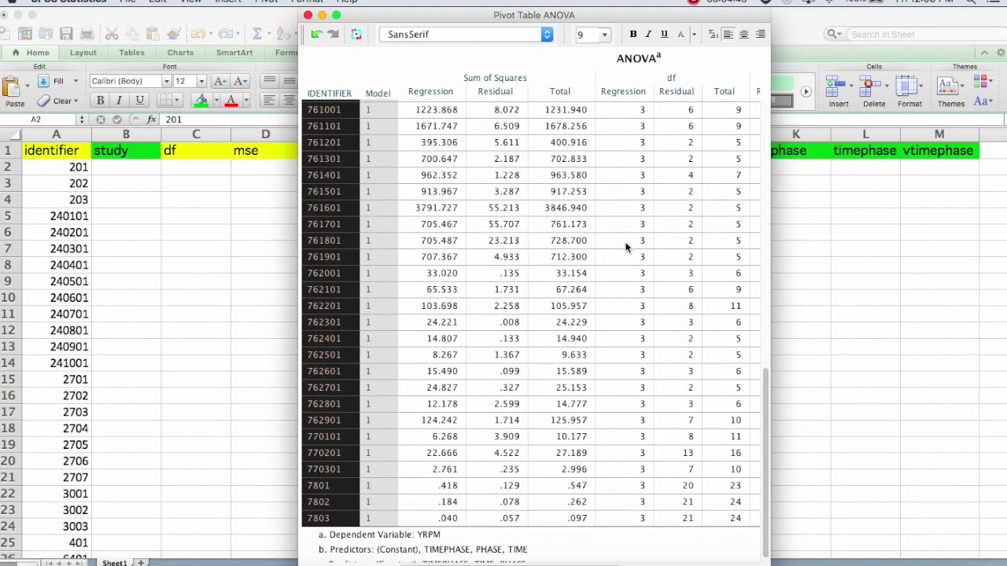
scroll(627, 247, "up", 15)
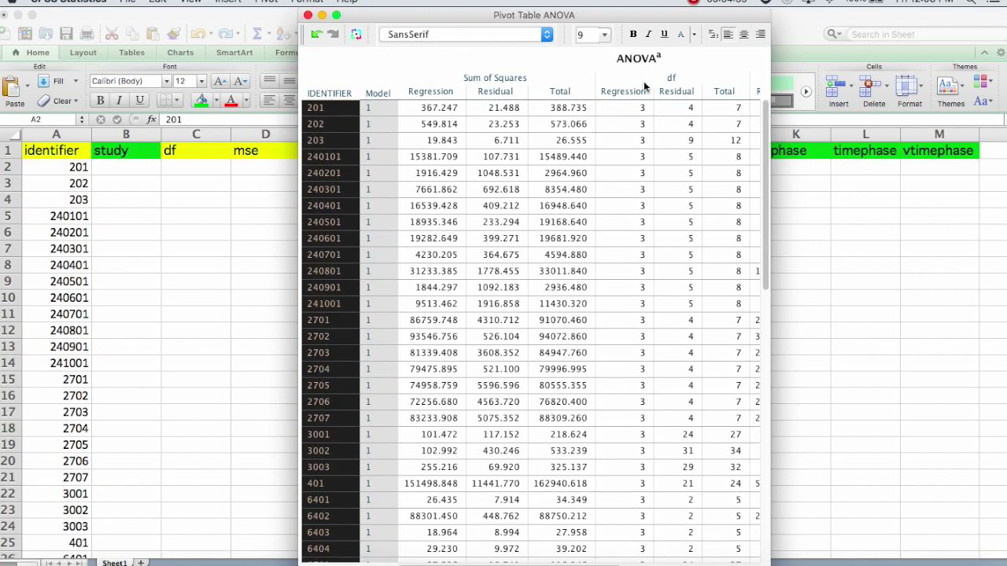
left_click_drag(603, 558, 654, 557)
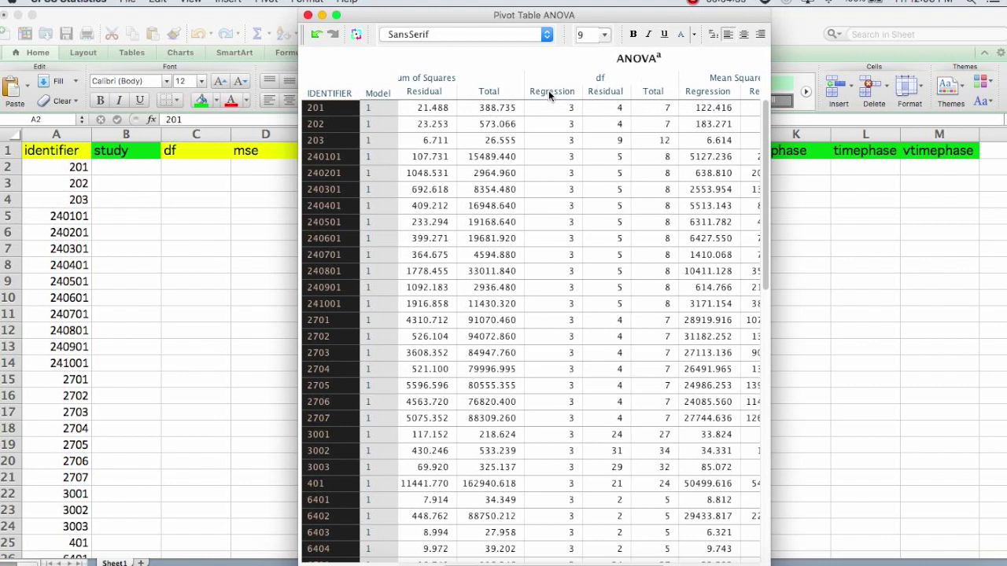
scroll(657, 107, "left", 1)
left_click(658, 108)
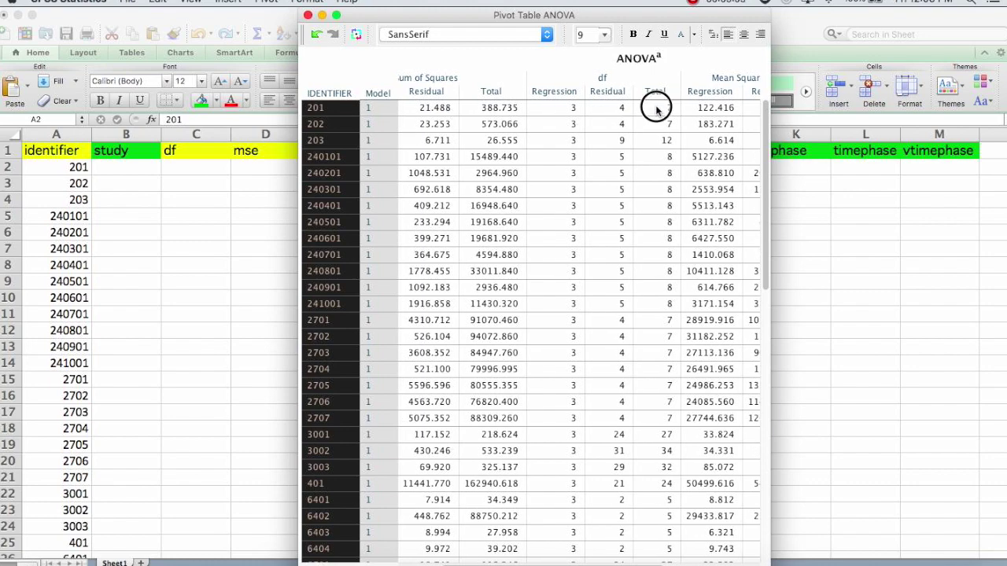
left_click_drag(657, 108, 664, 511)
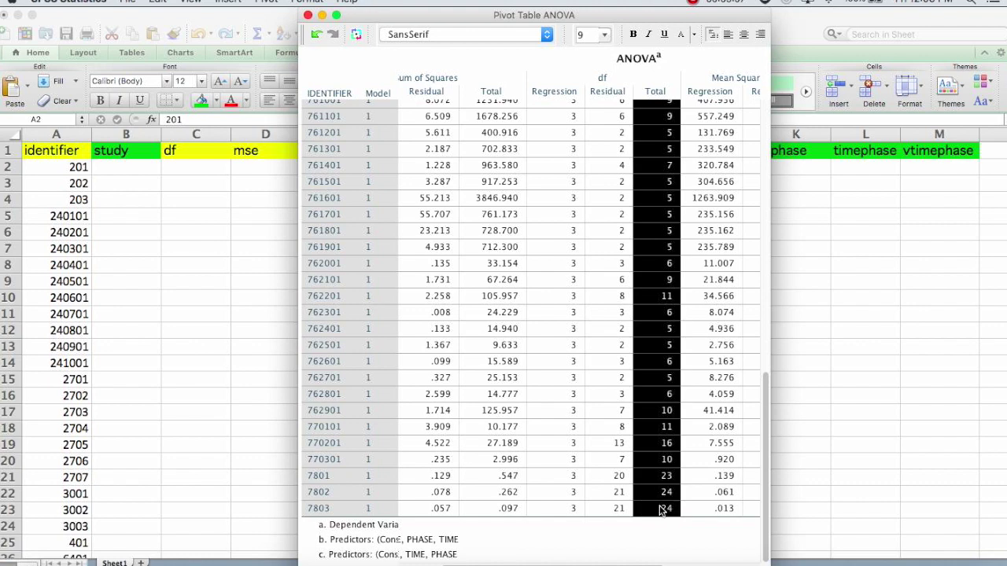
left_click(193, 166)
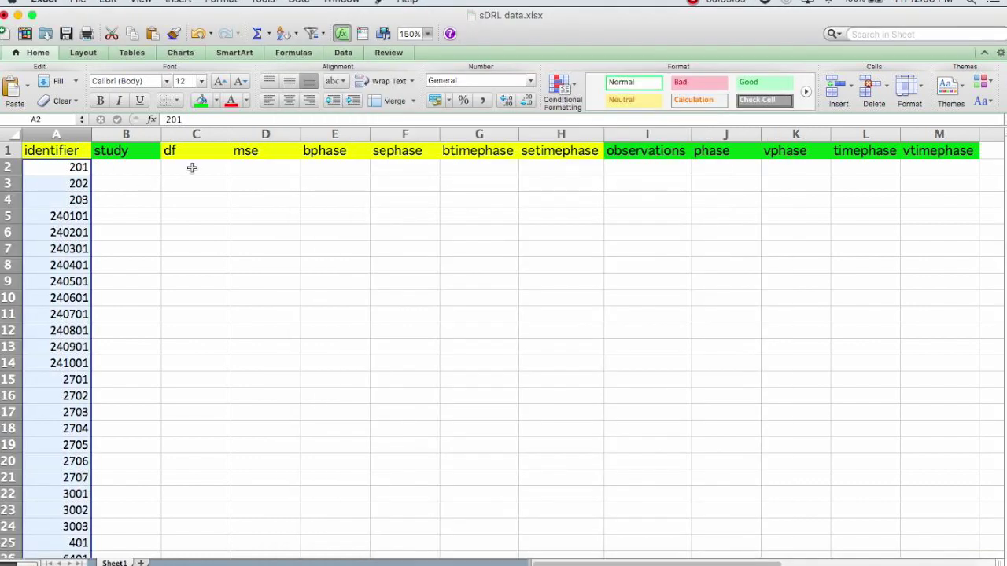
left_click(190, 165)
key("super+v")
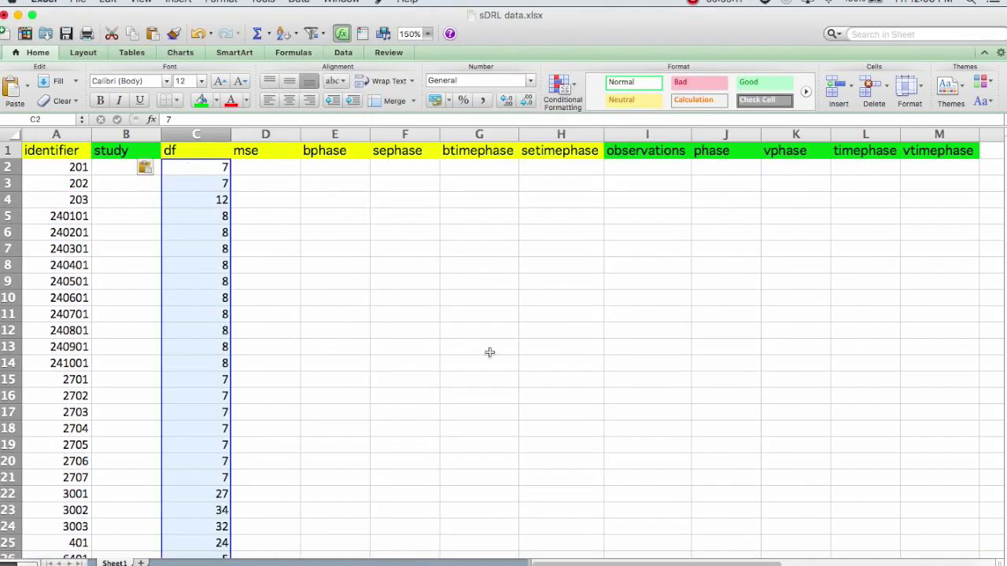
Widen the SPSS ANOVA pivot window and copy the Mean Square Residual values into the Excel sheet's mse column, starting at D2.
key("ctrl+Up")
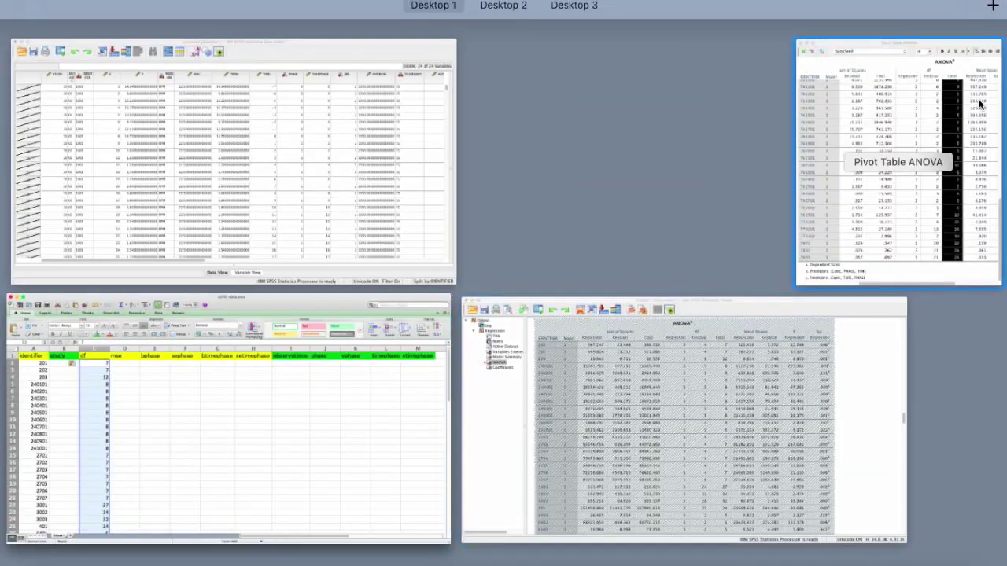
left_click(922, 98)
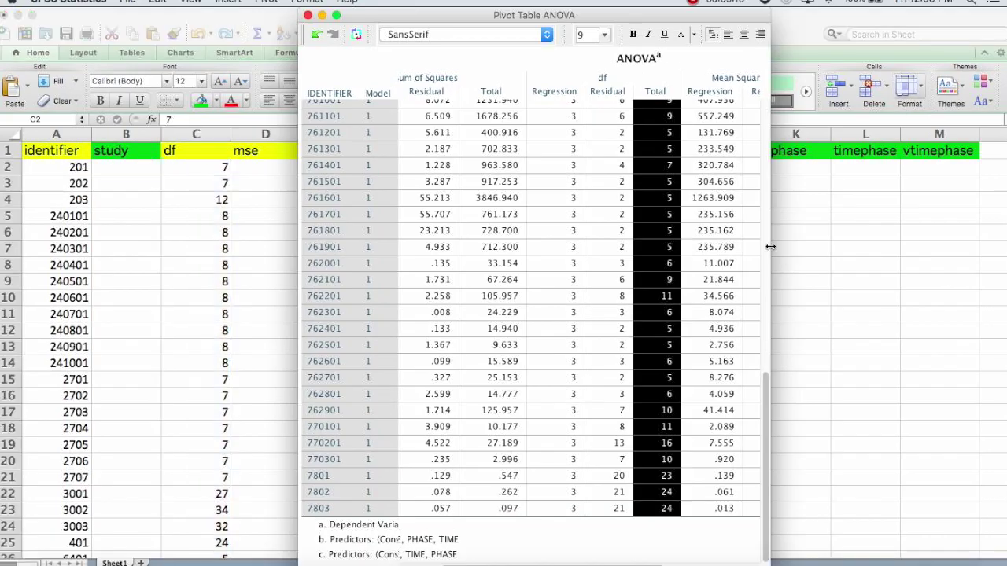
left_click_drag(770, 247, 953, 234)
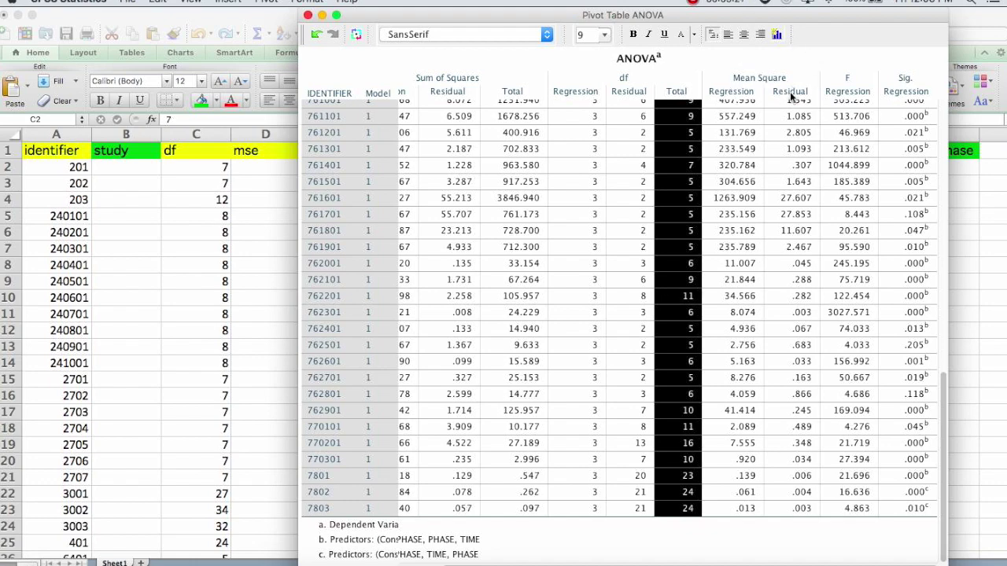
scroll(797, 149, "up", 10)
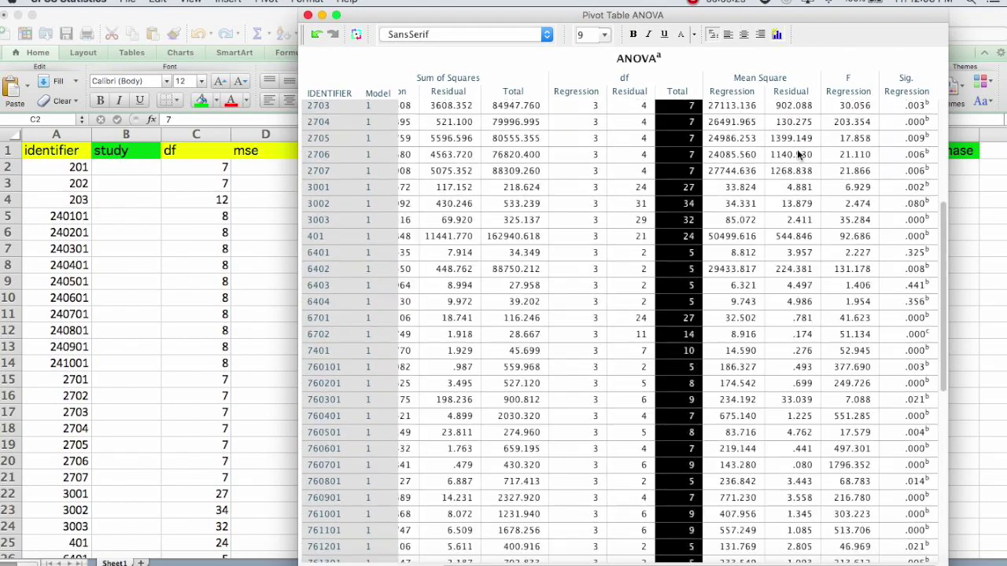
scroll(797, 149, "up", 5)
left_click(793, 110)
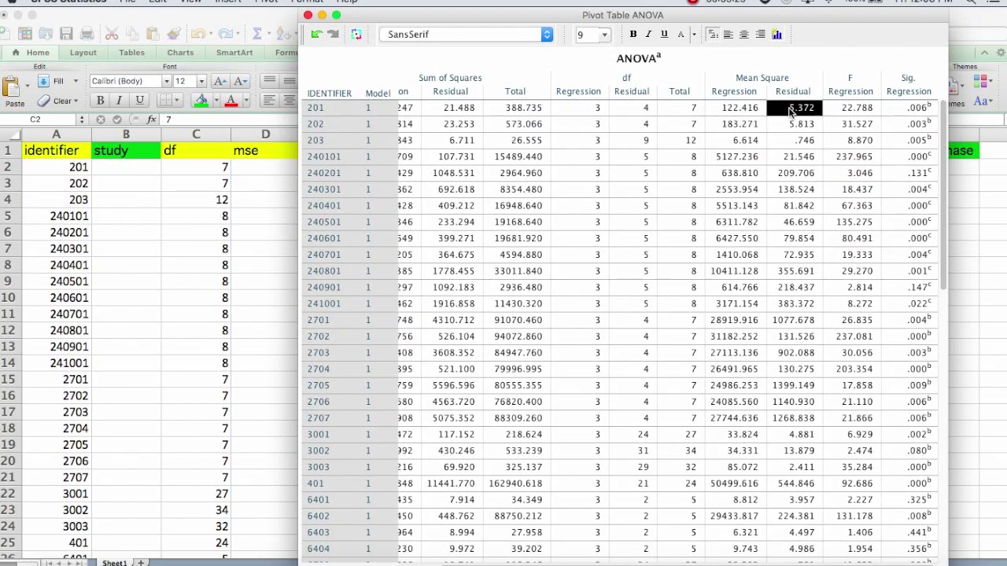
left_click_drag(791, 113, 804, 510)
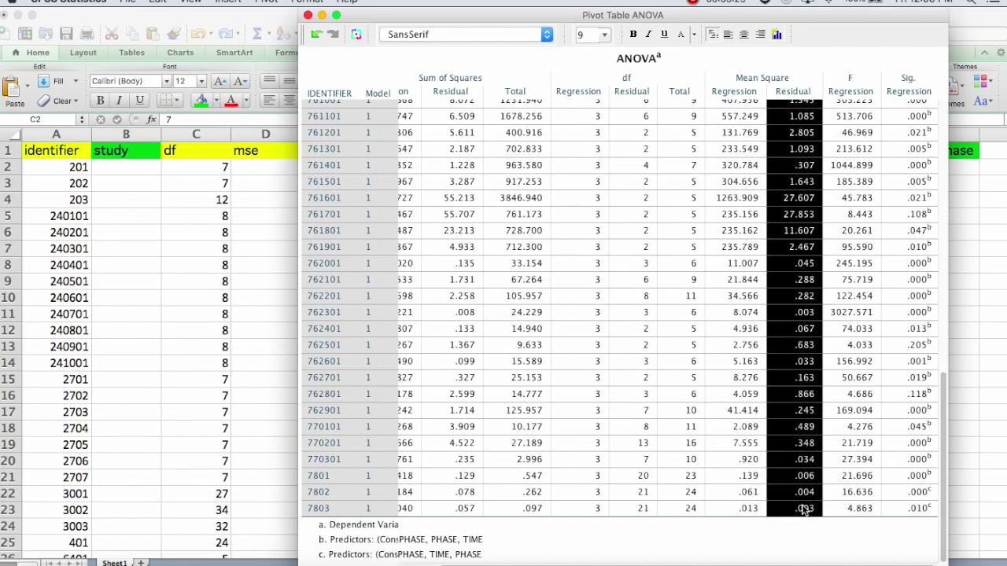
left_click(207, 285)
left_click(265, 170)
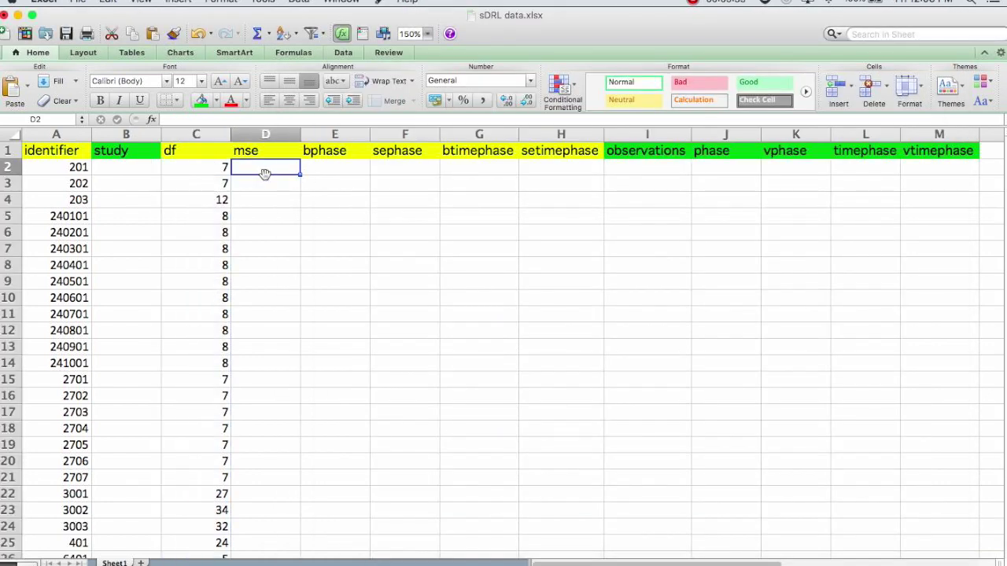
key("super+v")
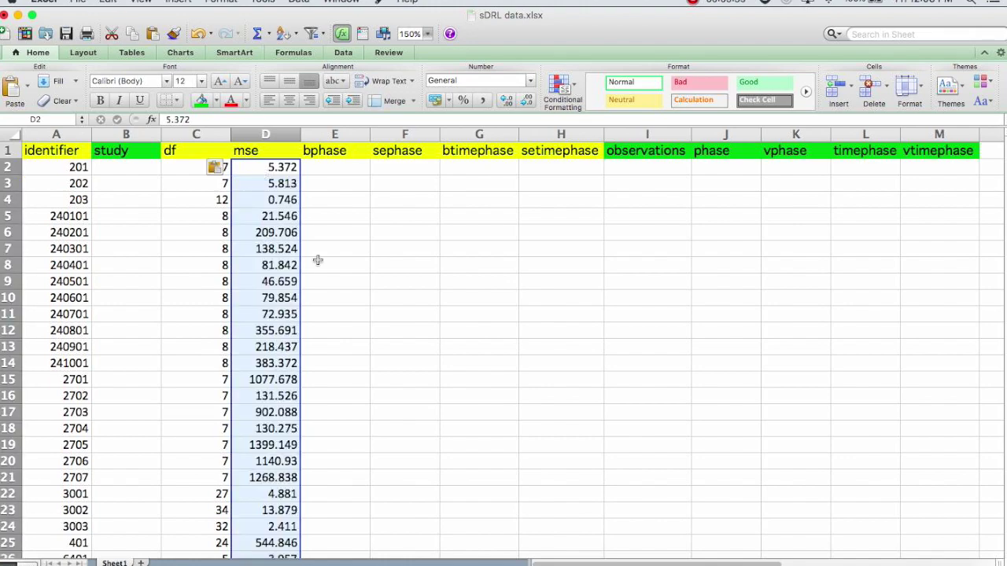
Switch back to SPSS, close the ANOVA pivot table editor and go to the Coefficients table in the output.
key("ctrl+Up")
left_click(971, 118)
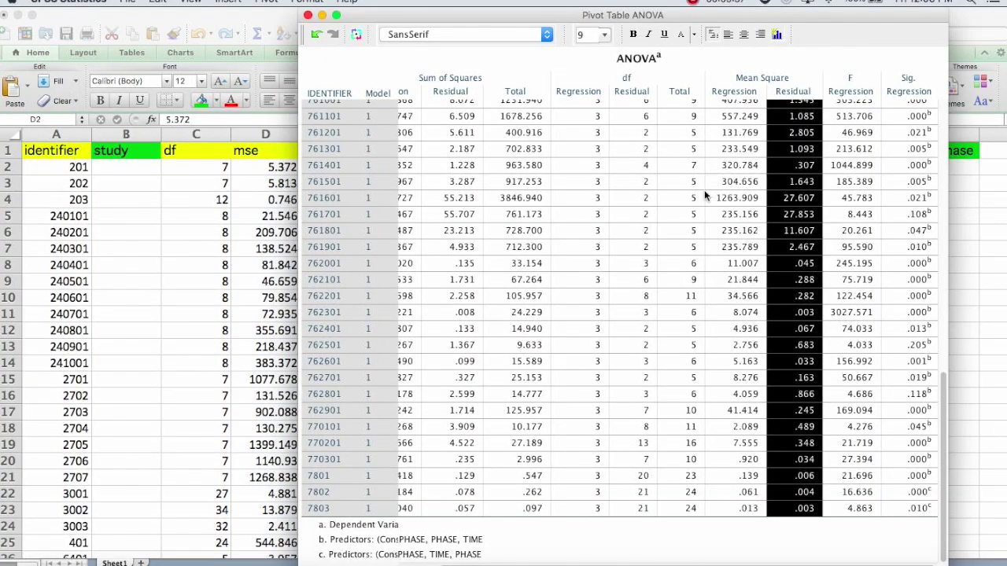
left_click(308, 17)
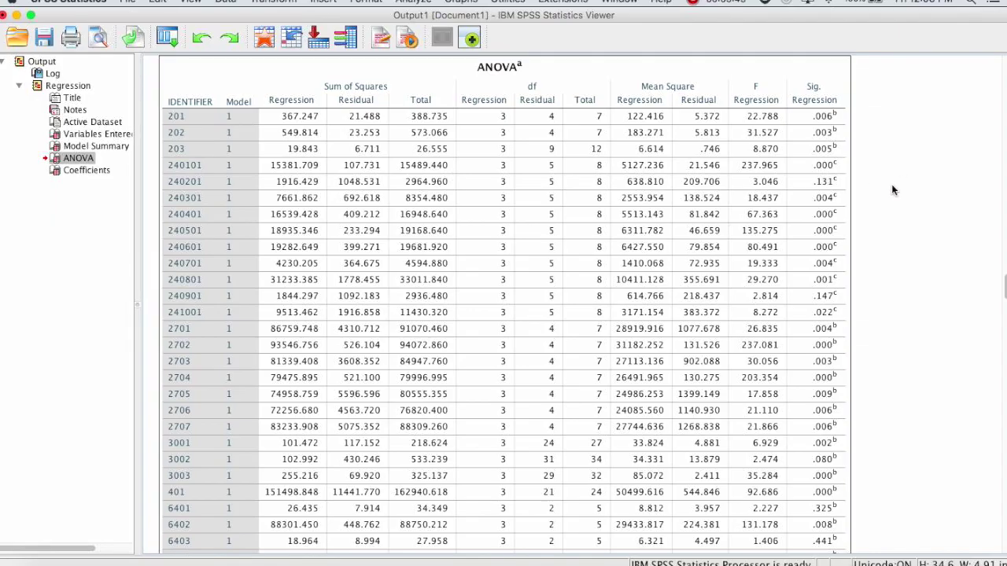
scroll(892, 190, "down", 15)
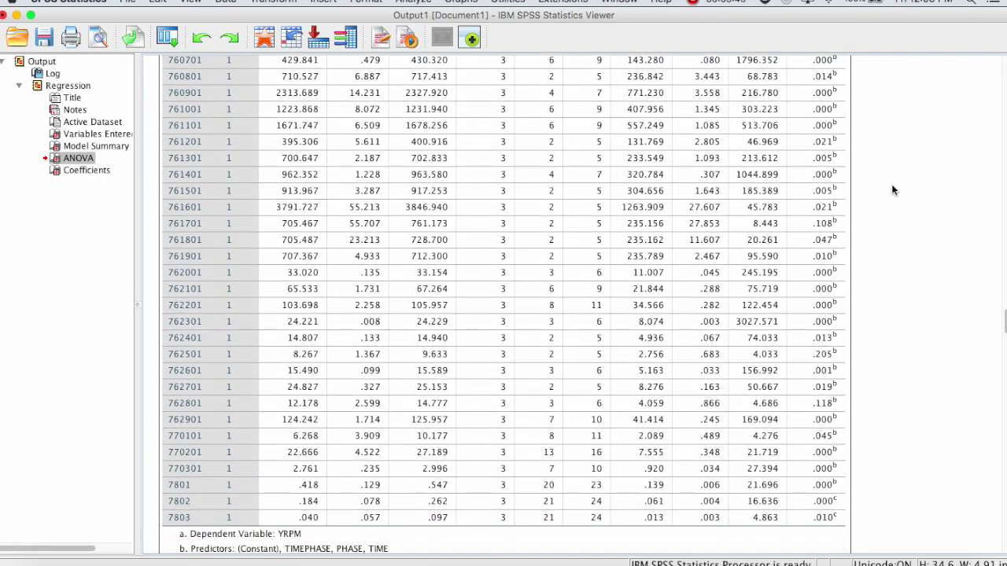
scroll(892, 190, "down", 10)
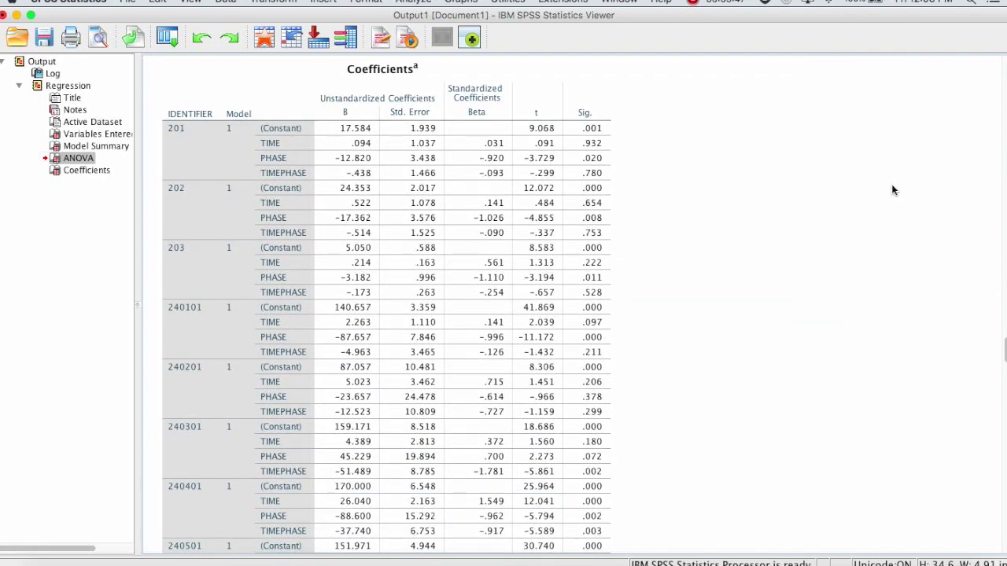
Open the Coefficients table for editing and move Variables ahead of IDENTIFIER and Model in the pivot's row dimension.
left_click(358, 272)
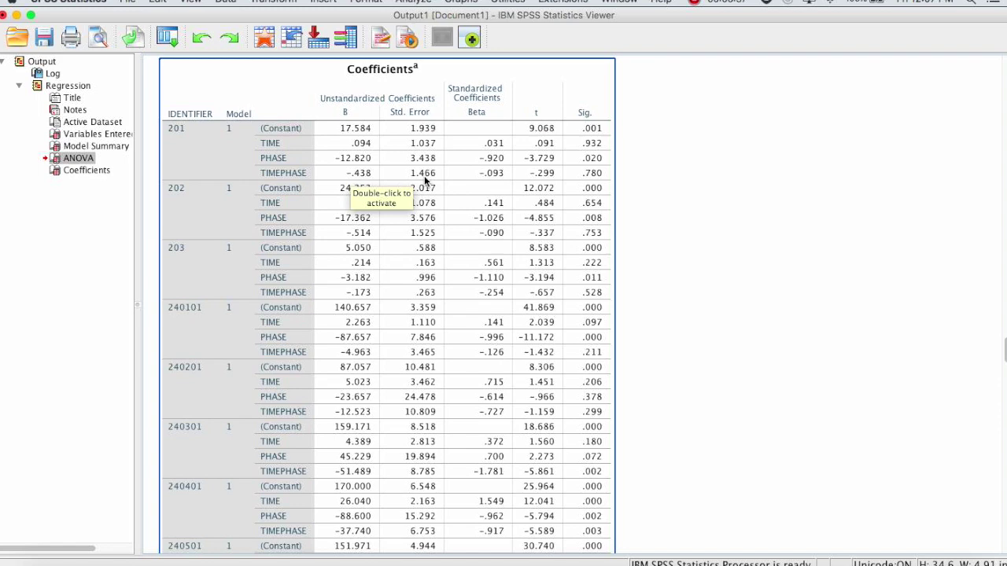
left_click(312, 139)
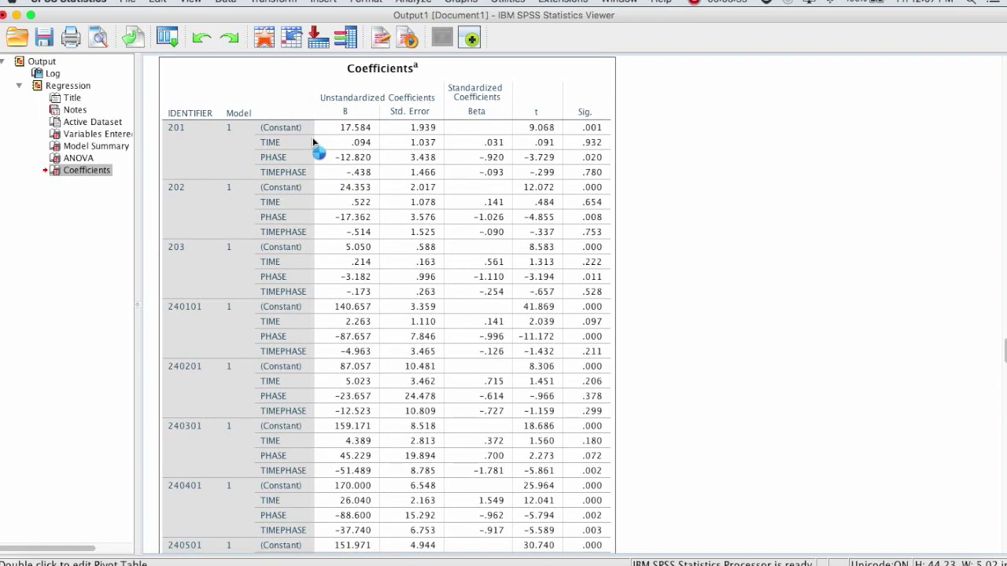
double_click(313, 142)
left_click(271, 2)
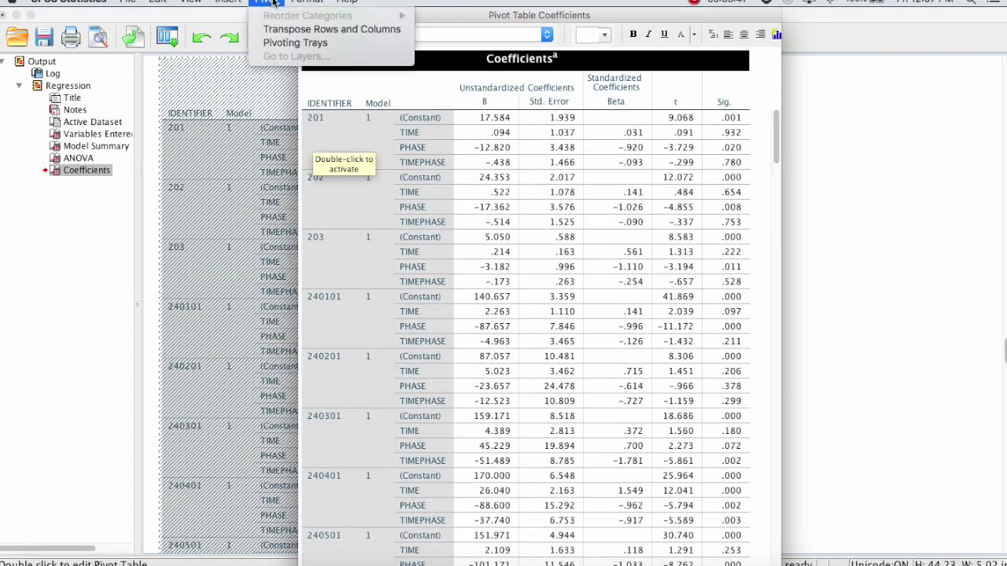
left_click(297, 42)
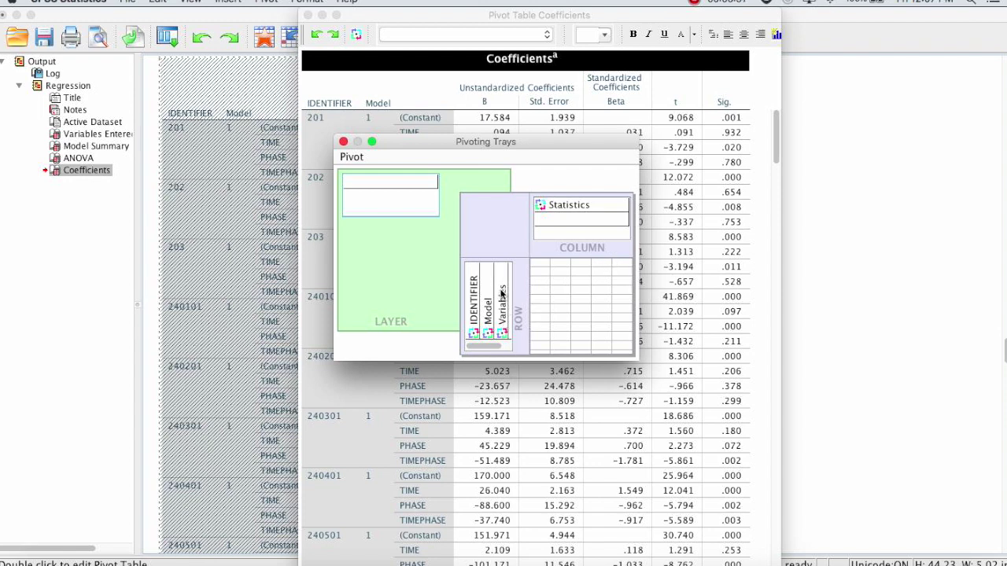
left_click(502, 313)
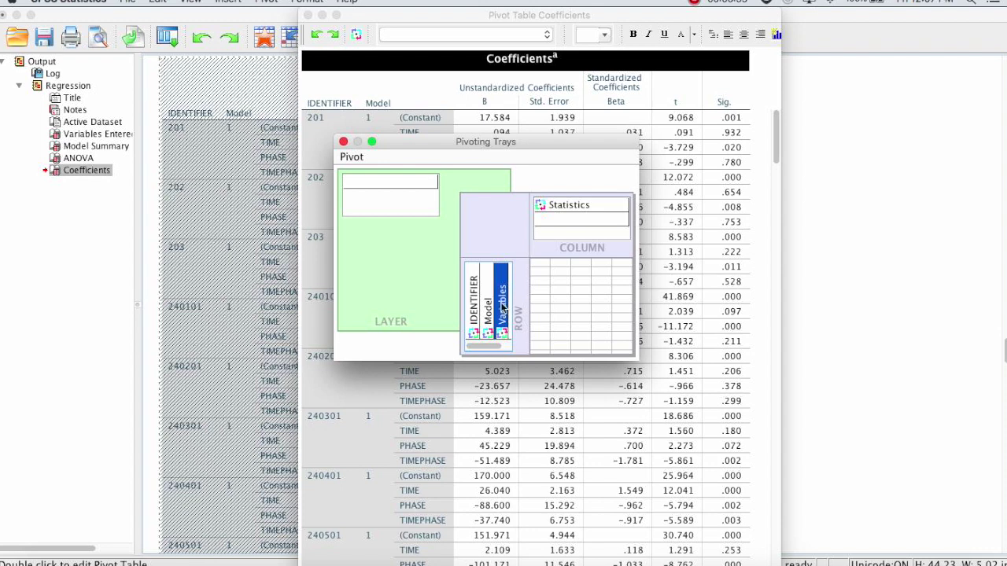
left_click_drag(502, 313, 466, 312)
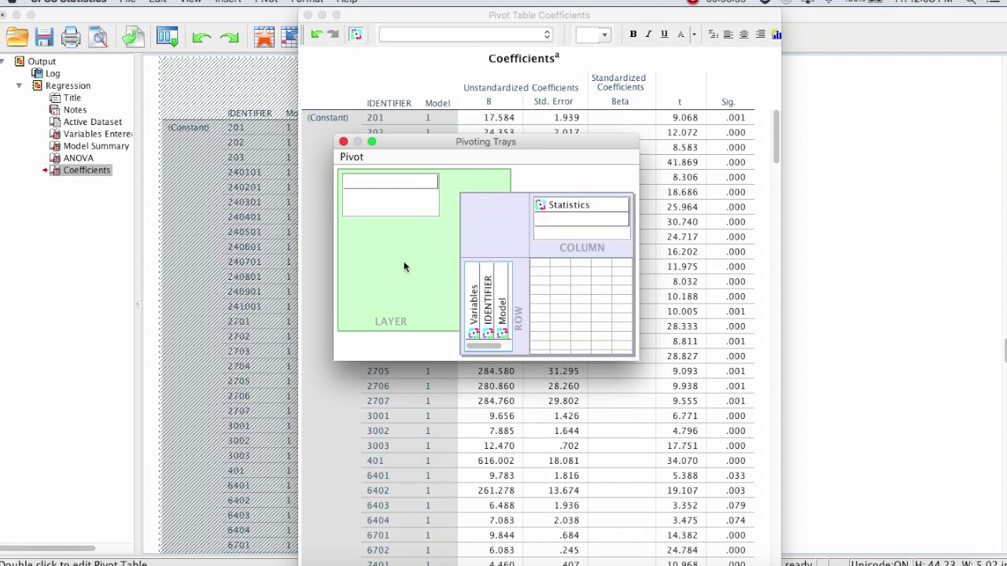
left_click(343, 141)
Widen the Coefficients pivot window and select the B and Std. Error values of all PHASE rows for copying.
left_click_drag(780, 93, 971, 94)
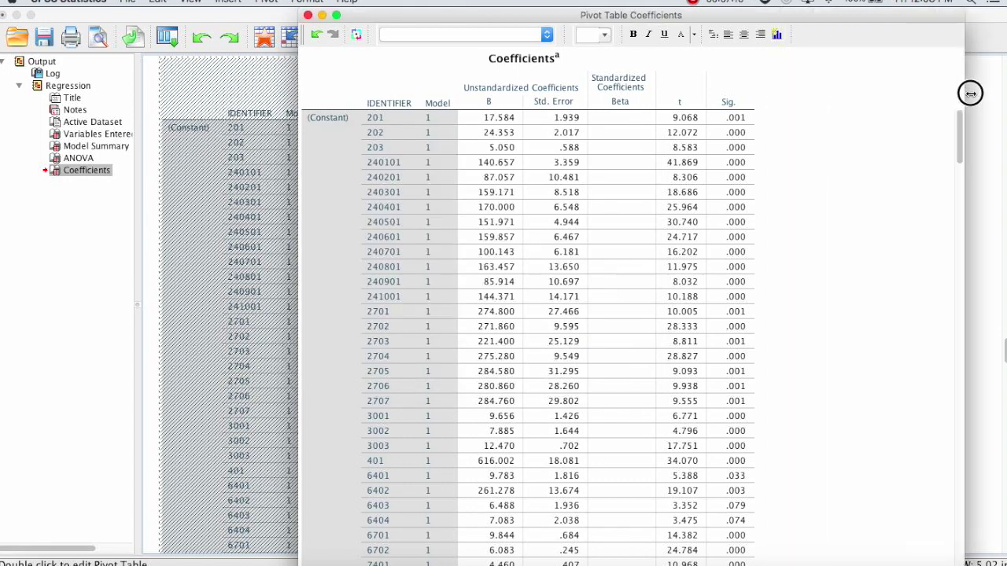
left_click_drag(299, 198, 63, 176)
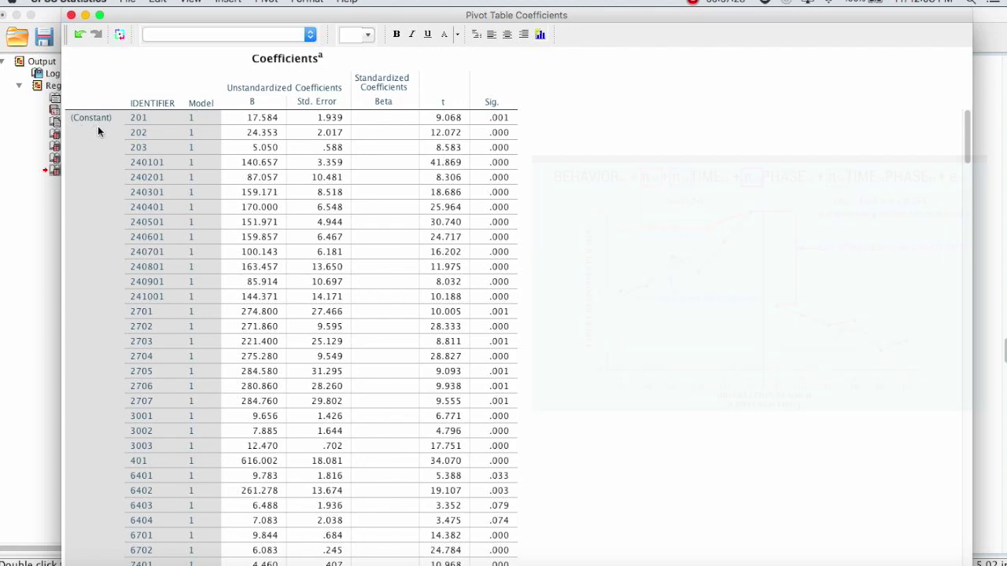
scroll(97, 131, "down", 1)
scroll(98, 130, "down", 15)
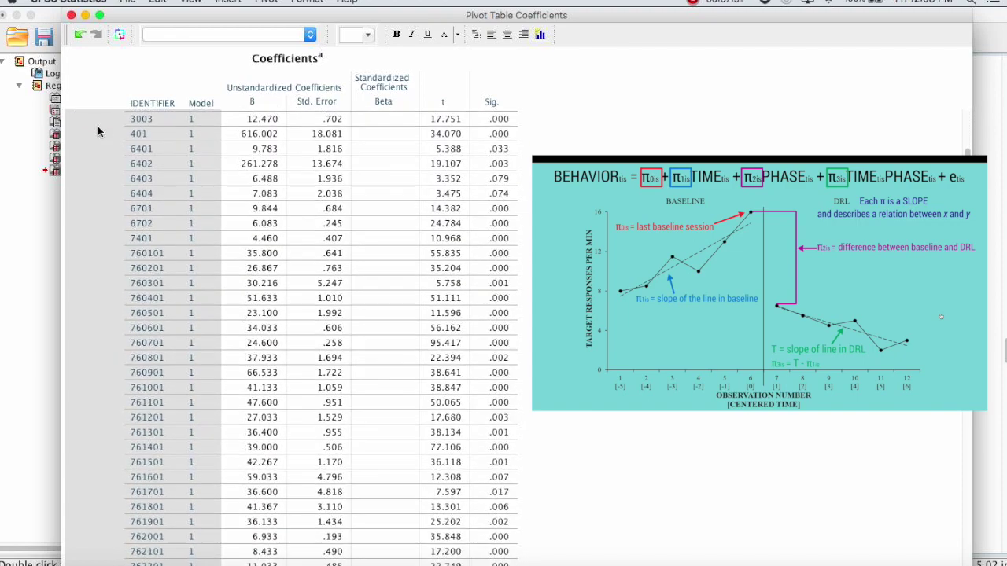
scroll(88, 321, "down", 10)
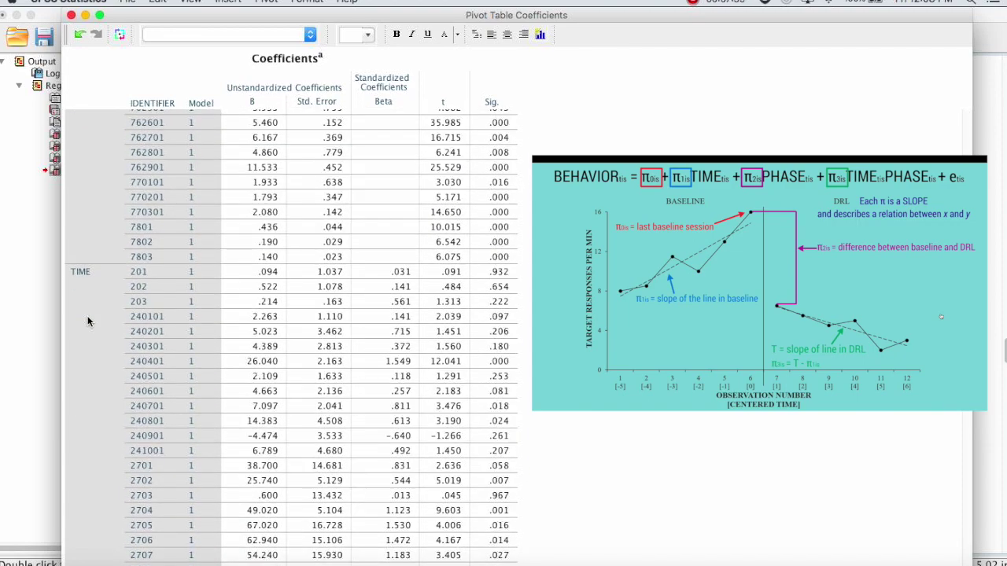
scroll(88, 321, "down", 7)
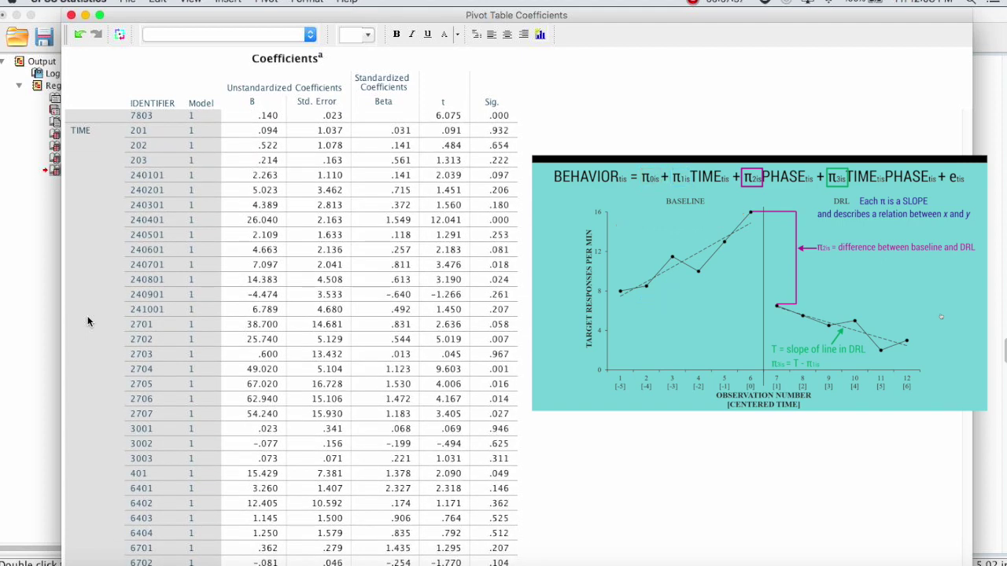
scroll(88, 321, "down", 20)
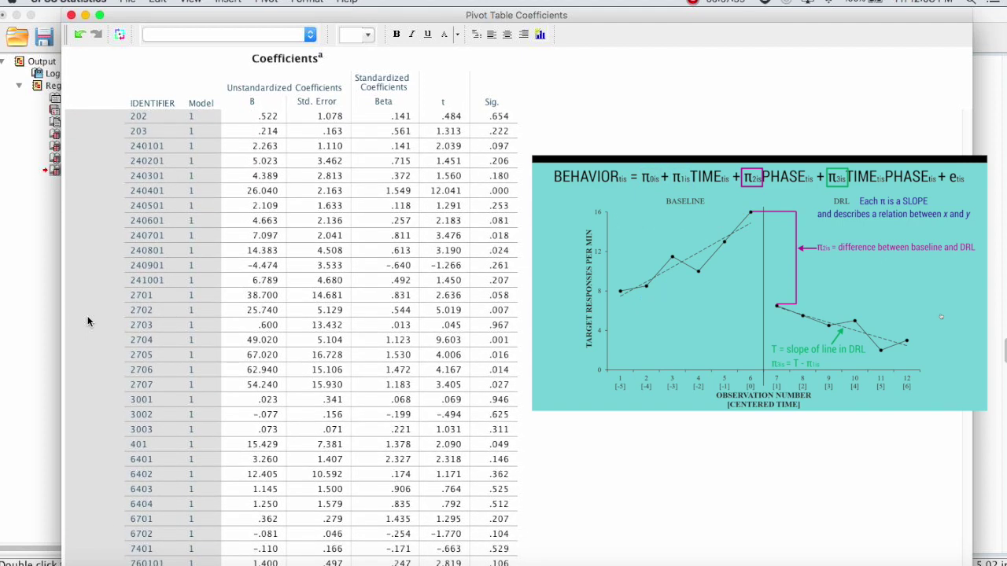
scroll(88, 321, "down", 20)
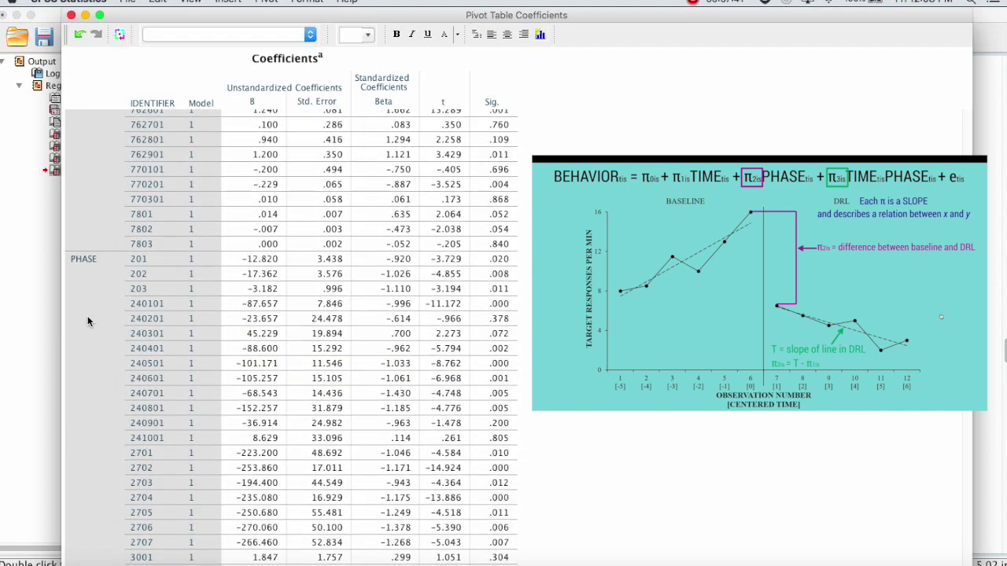
scroll(88, 321, "down", 4)
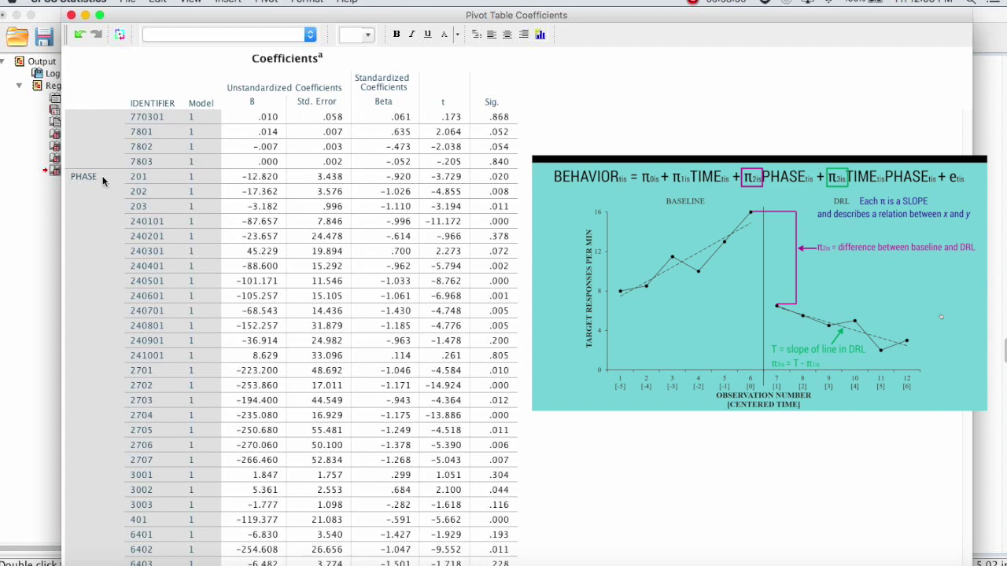
left_click(243, 180)
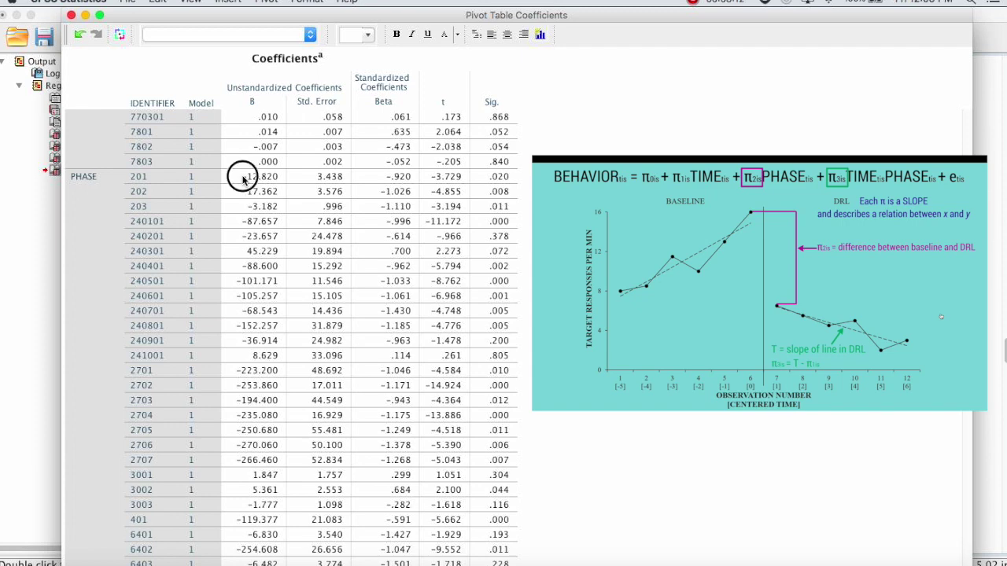
left_click_drag(243, 179, 315, 287)
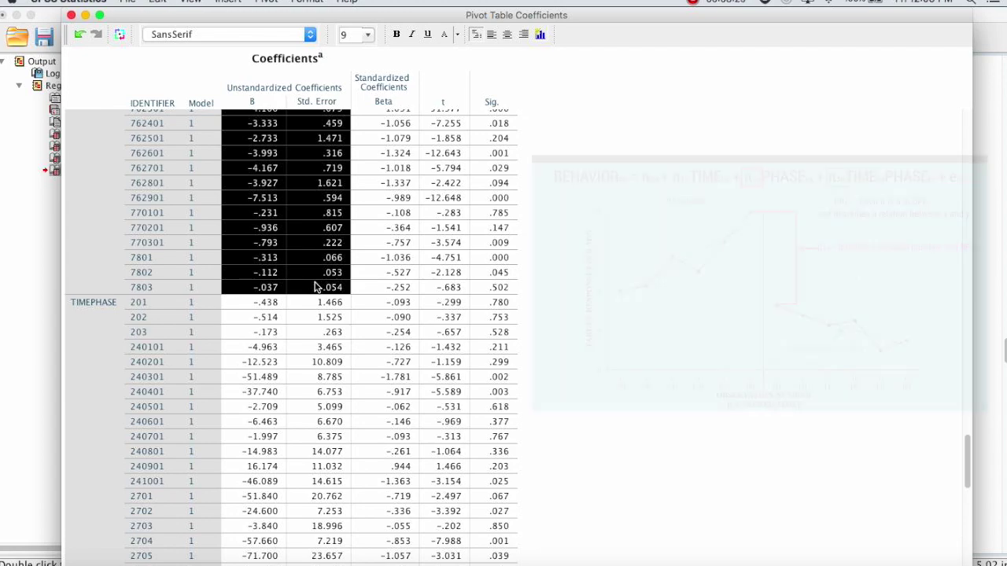
Switch to sDRL data.xlsx in Excel and paste the PHASE values into the bphase and sephase columns, starting at E2.
key("ctrl+Up")
left_click(247, 377)
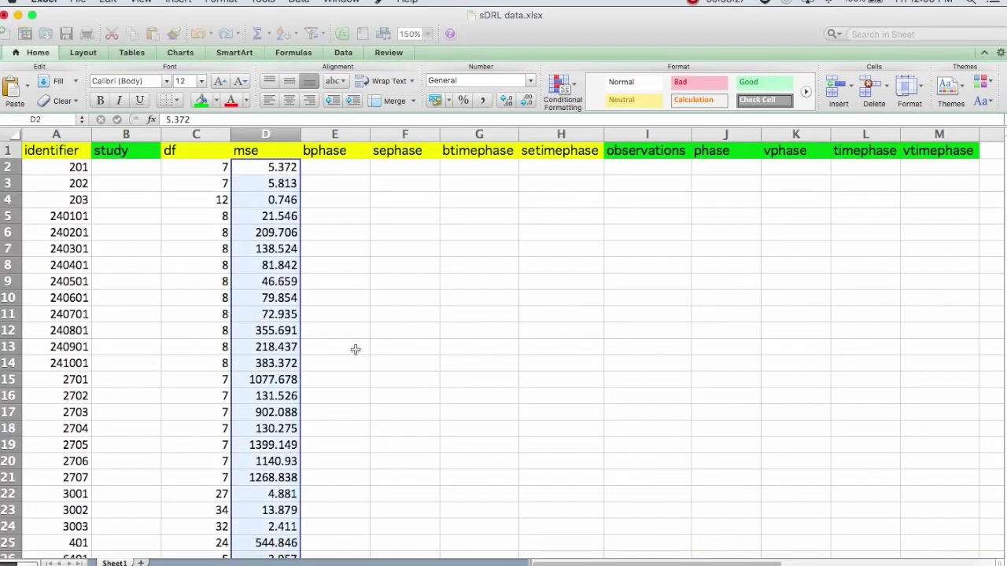
left_click(330, 165)
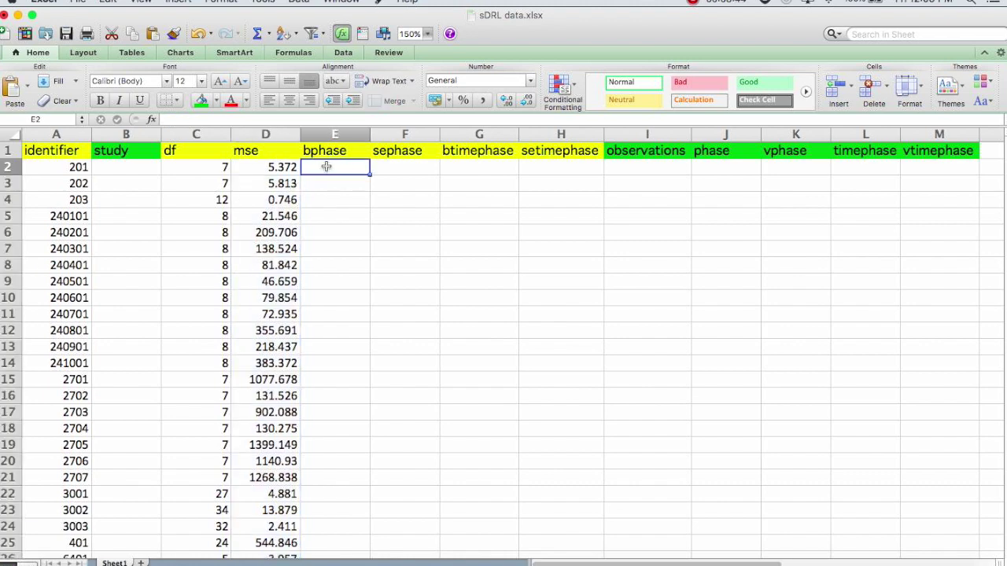
key("super+v")
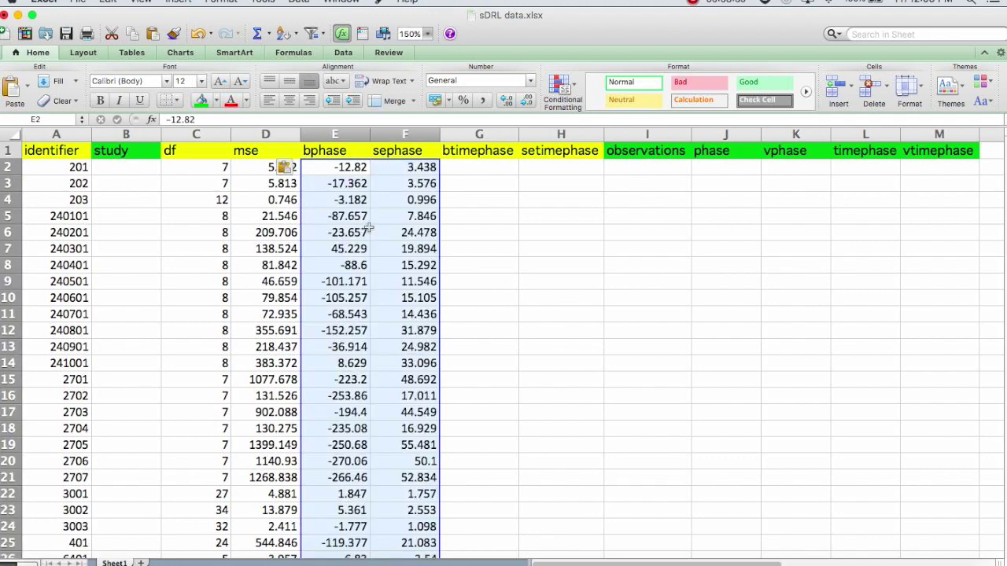
Copy the TIMEPHASE B and Std. Error values from the SPSS pivot table into Excel's btimephase and setimephase columns, starting at G2.
key("ctrl+Up")
left_click(692, 182)
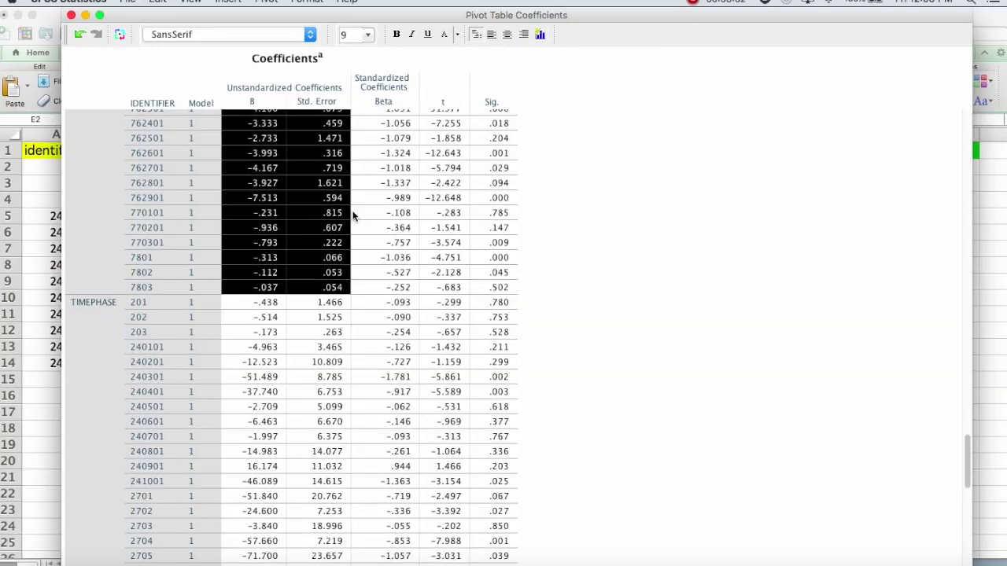
left_click(253, 305)
left_click_drag(253, 305, 304, 540)
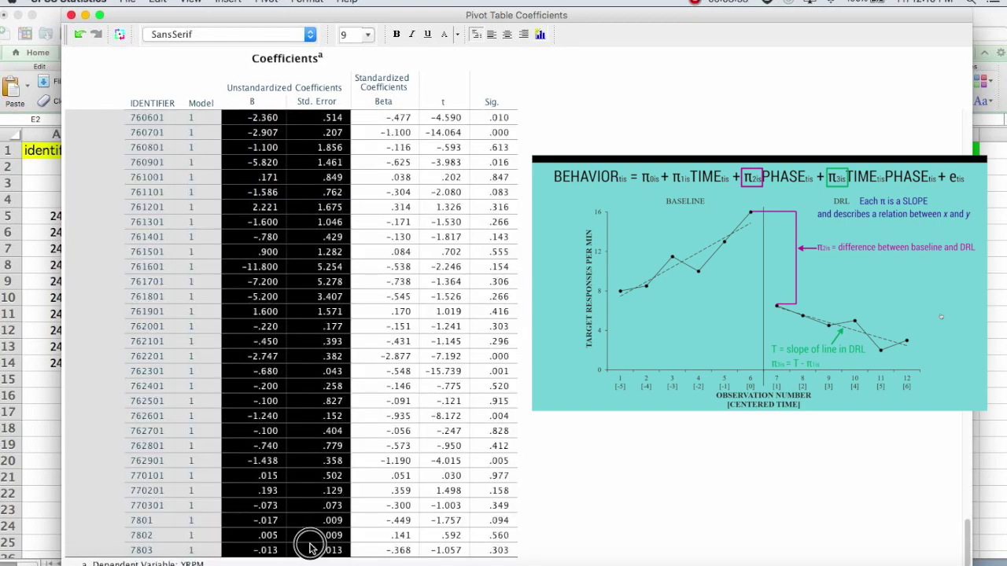
key("ctrl+Up")
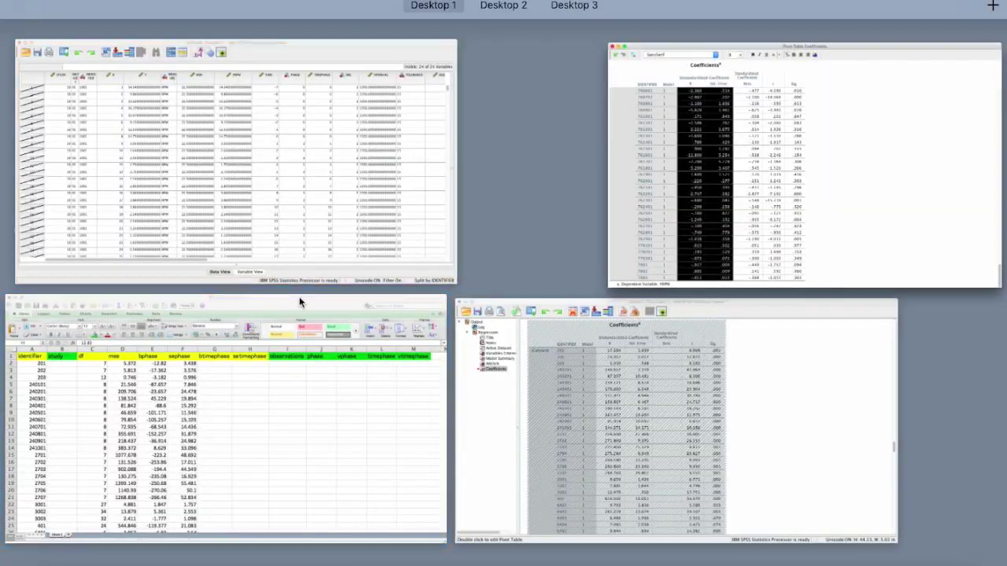
left_click(299, 297)
left_click(480, 168)
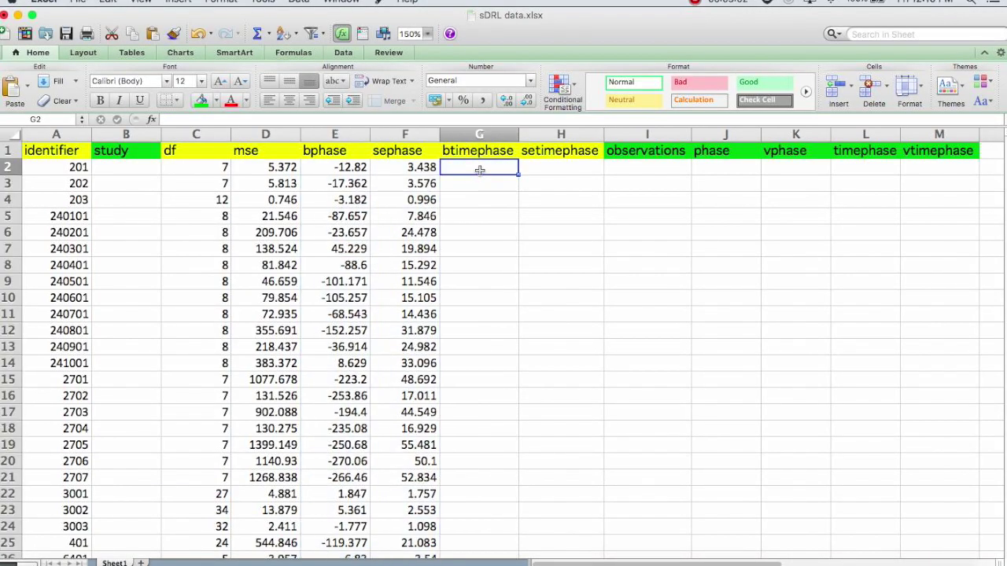
key("super+v")
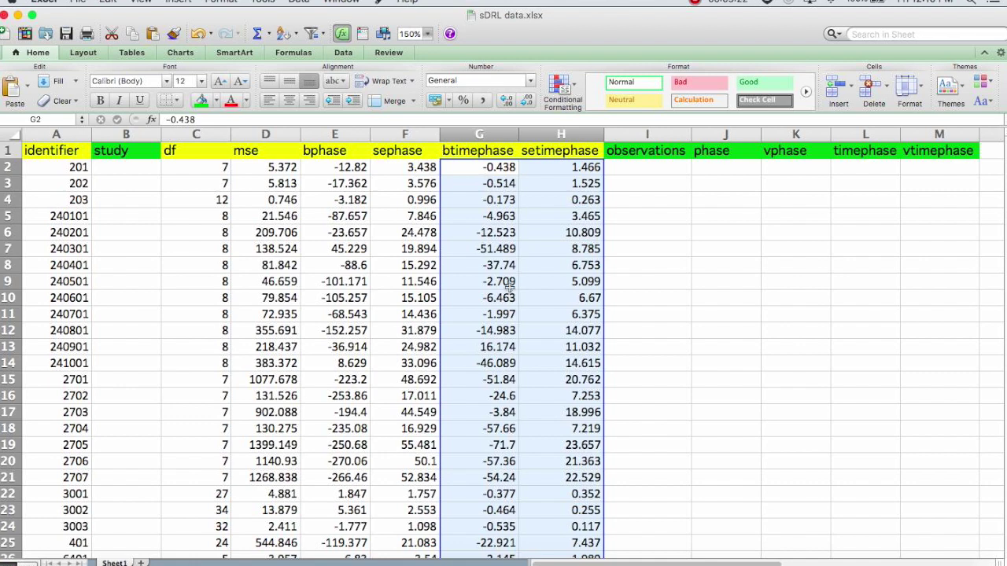
Fill in the study column with 2 for identifiers 201, 202 and 203, and 24 for identifiers 240101 and 240201.
left_click(137, 174)
left_click(116, 168)
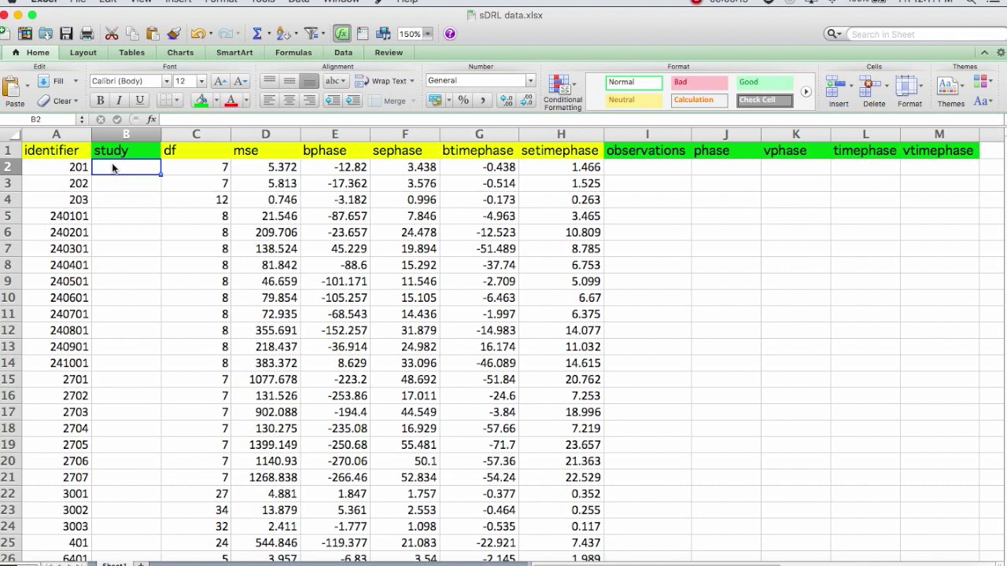
type("2")
key("Return")
type("2")
key("Return")
type("2")
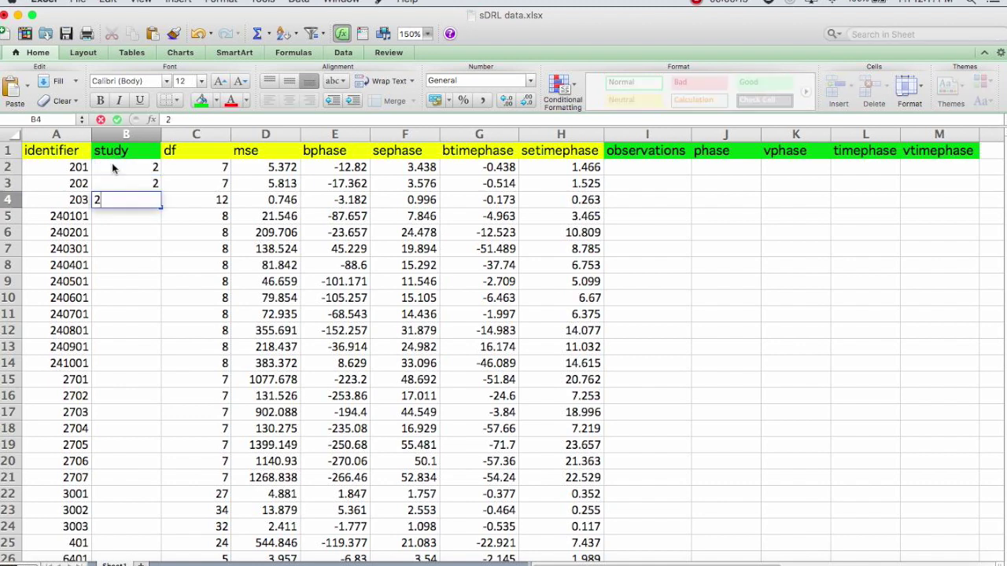
key("Return")
type("24")
key("Return")
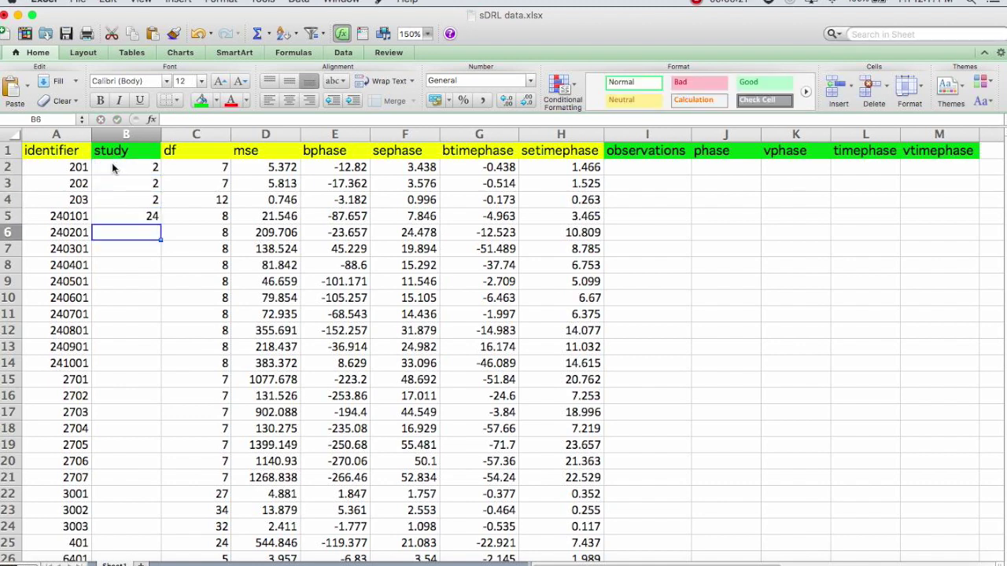
type("24")
key("Return")
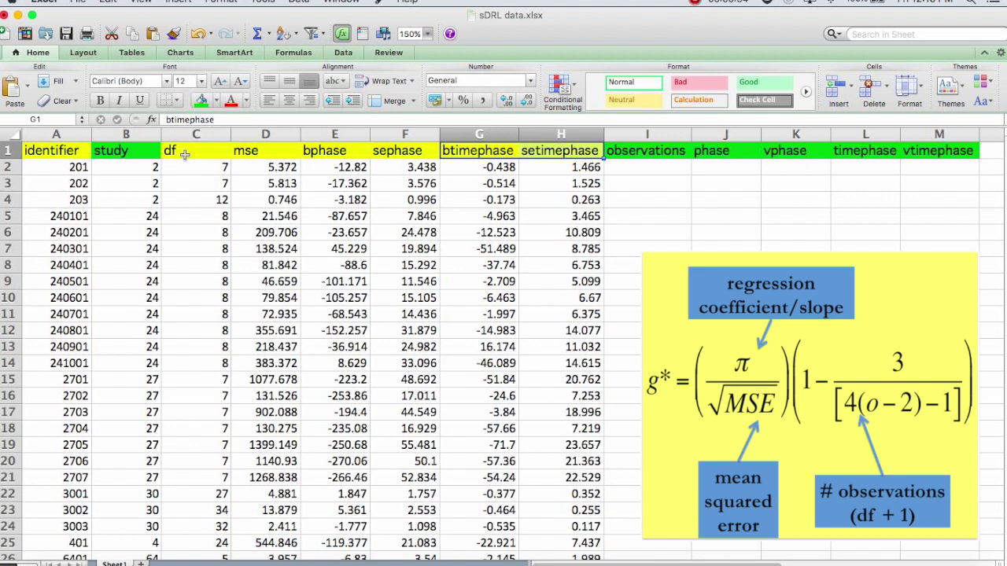
Calculate observations in I2 with the formula =C2+1 and fill it down the whole column.
left_click(631, 168)
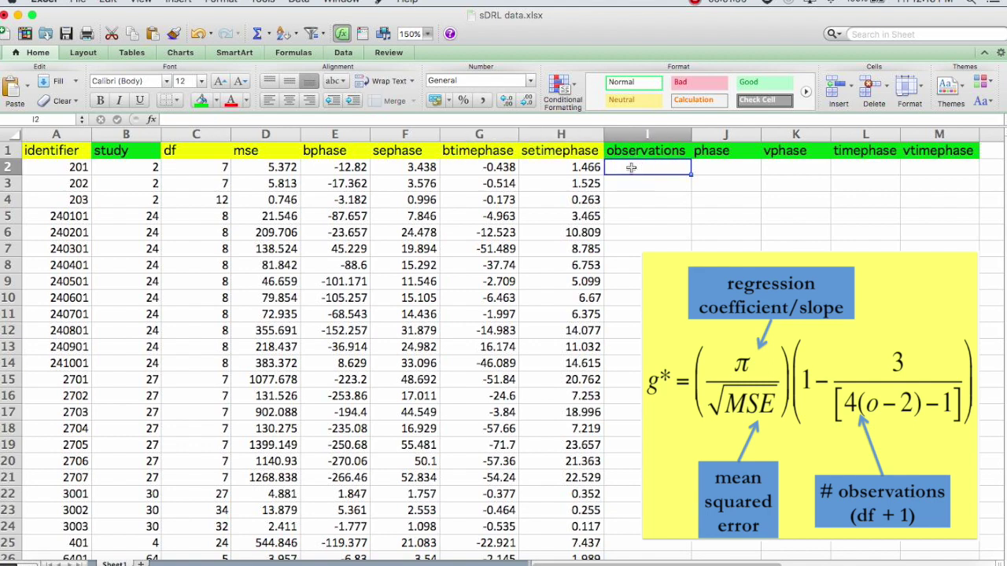
type("=")
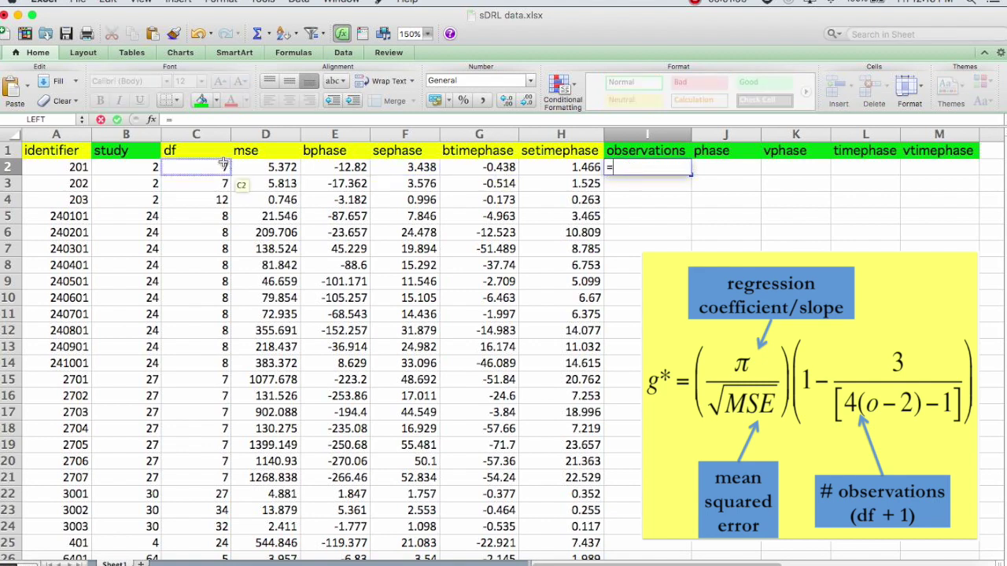
left_click(197, 167)
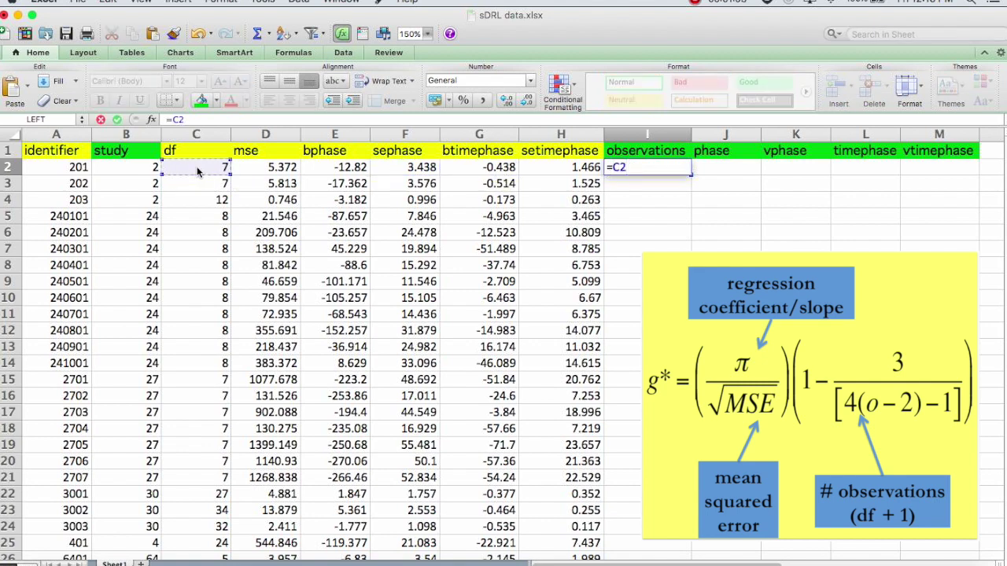
type("+1")
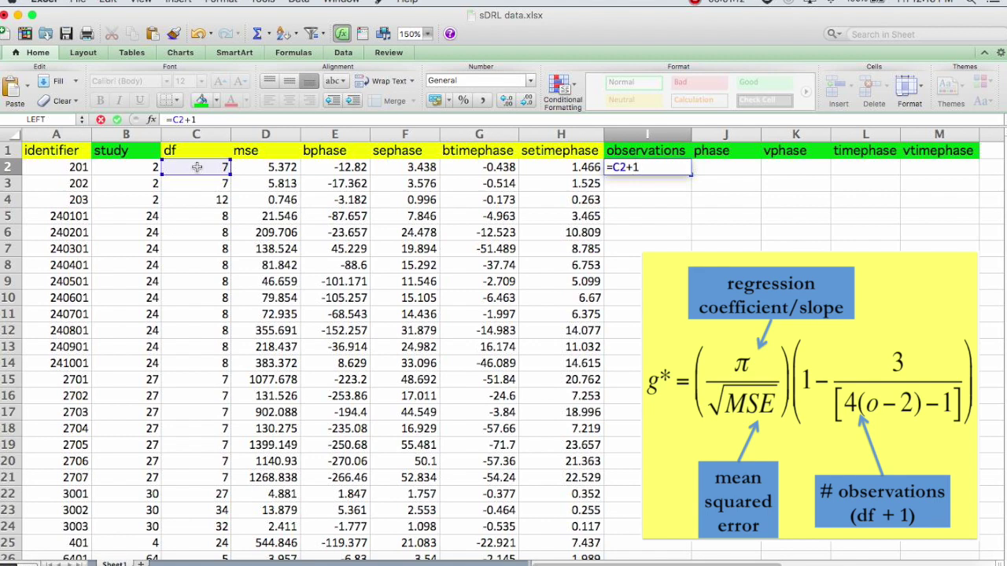
key("Return")
left_click(663, 167)
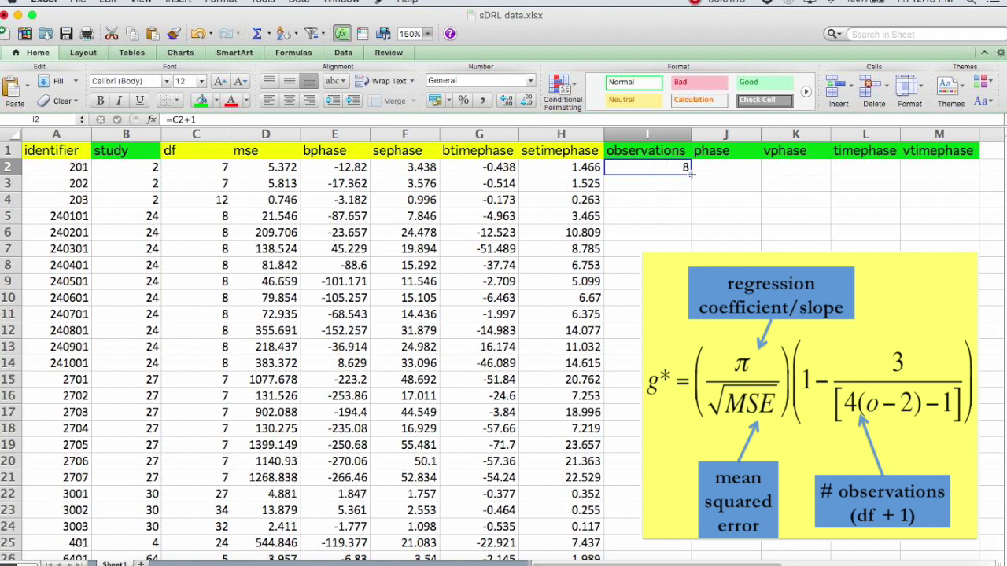
double_click(690, 173)
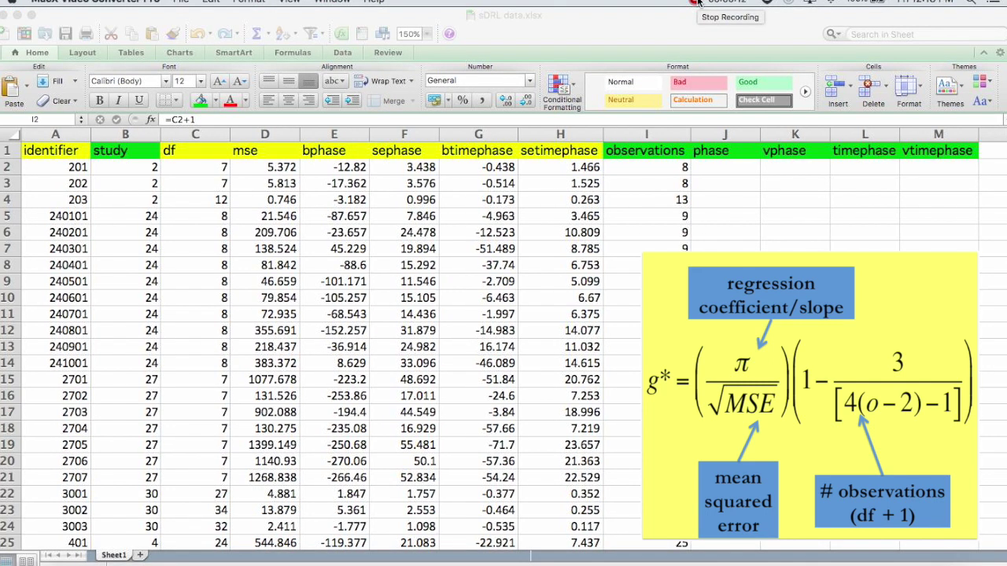
Calculate the phase effect size in J2 with the formula =E2/SQRT(D2)*(1-(3/(4*(I2-2)-1))).
left_click(719, 173)
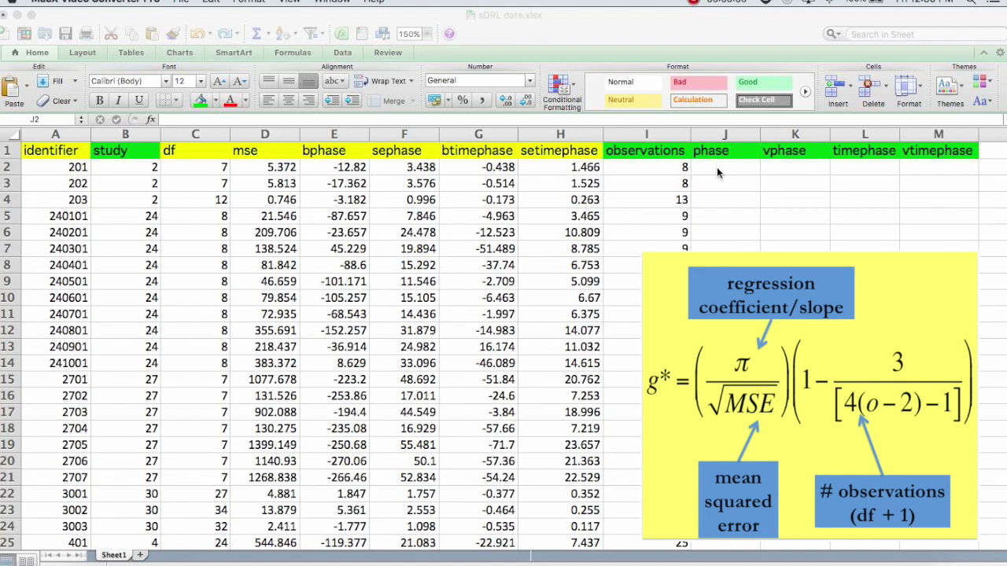
left_click(717, 167)
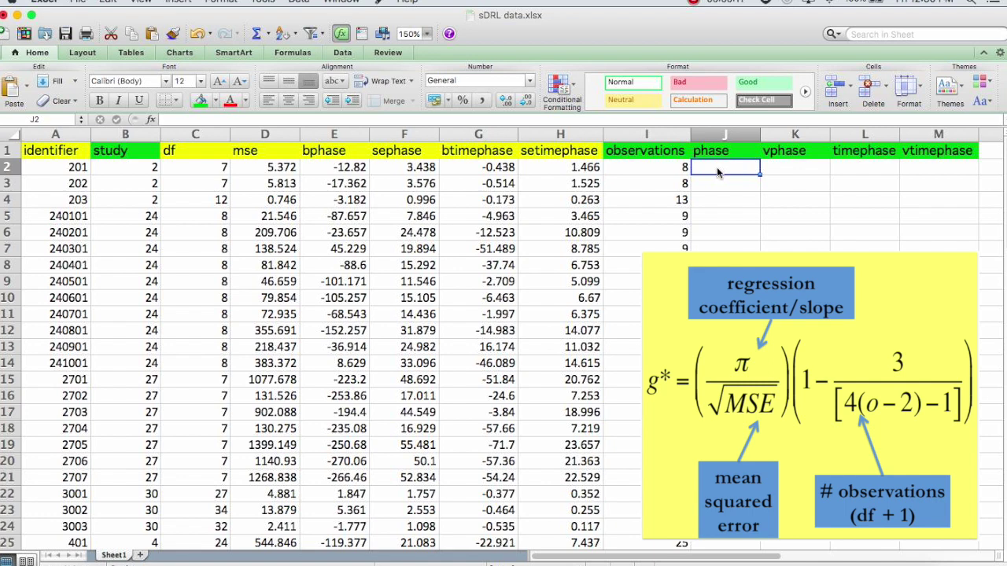
type("=")
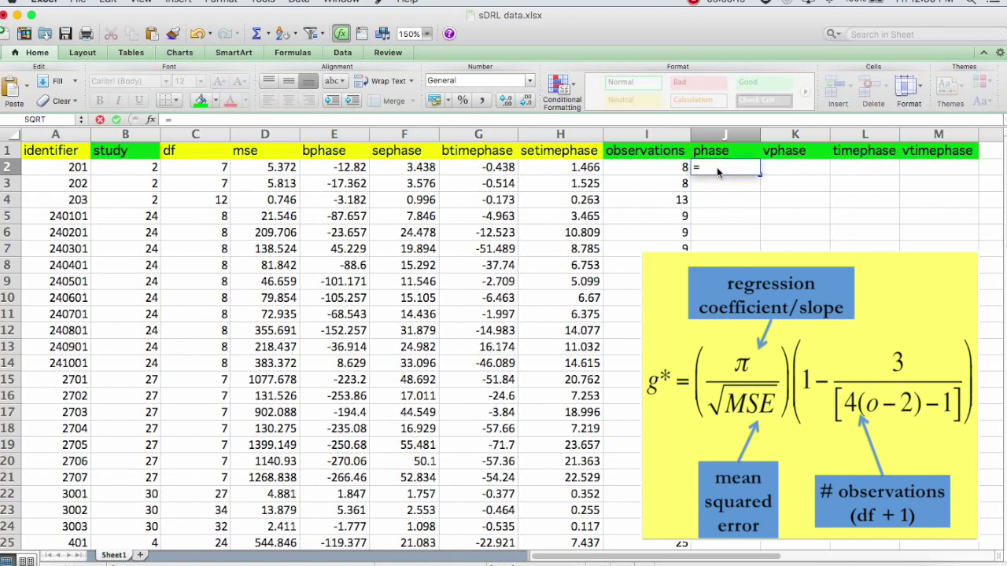
left_click(344, 167)
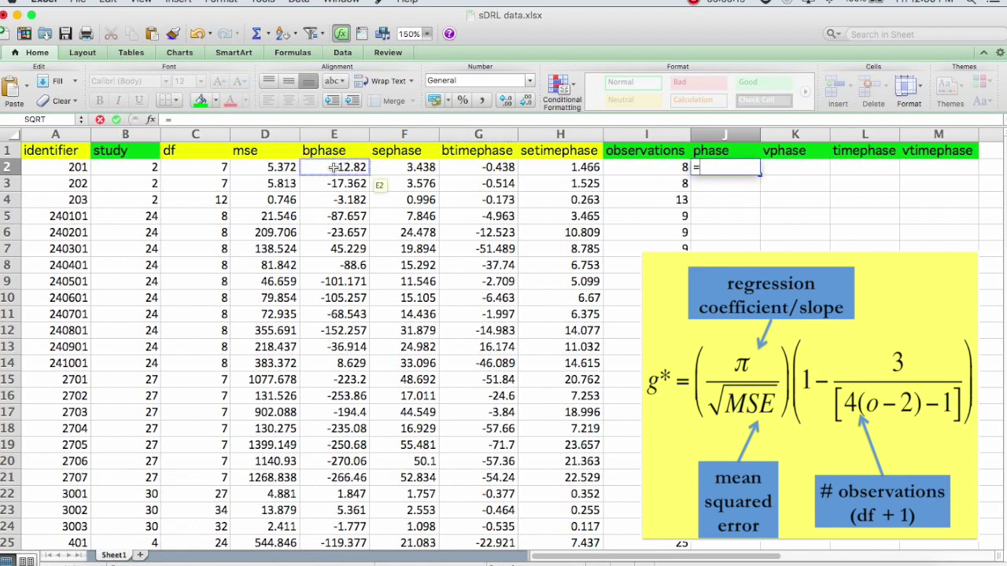
left_click(334, 168)
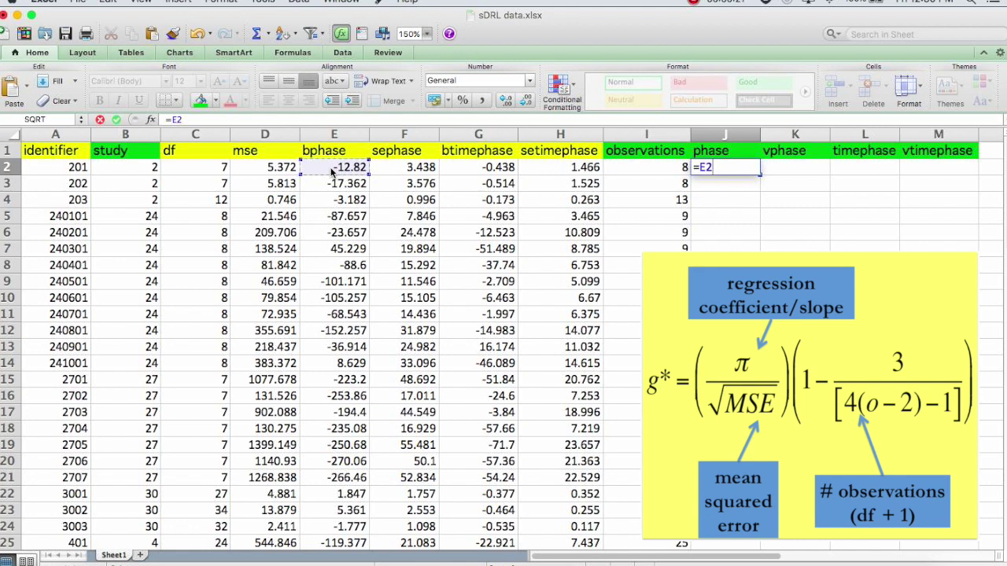
type("/sqrt(")
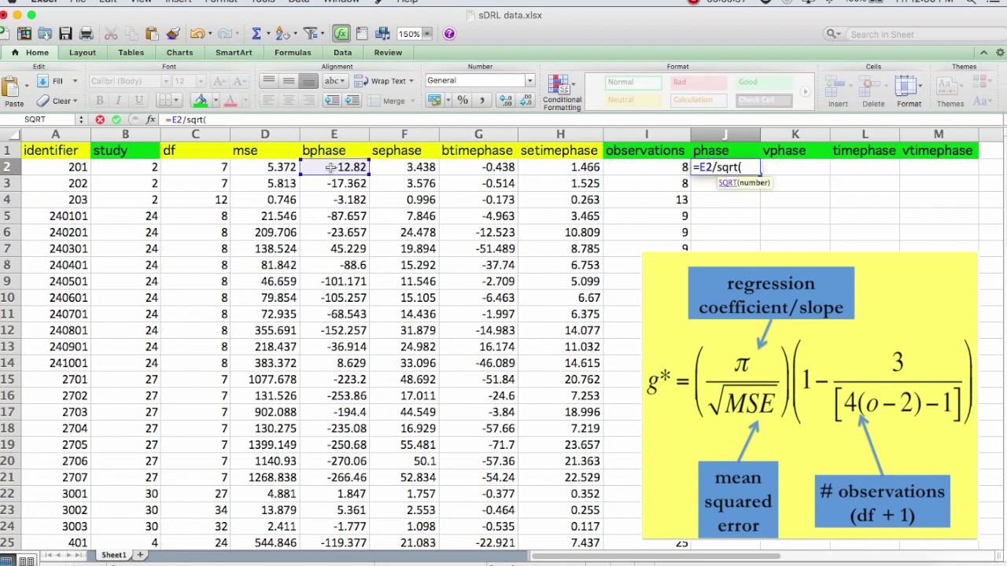
left_click(270, 167)
type(")")
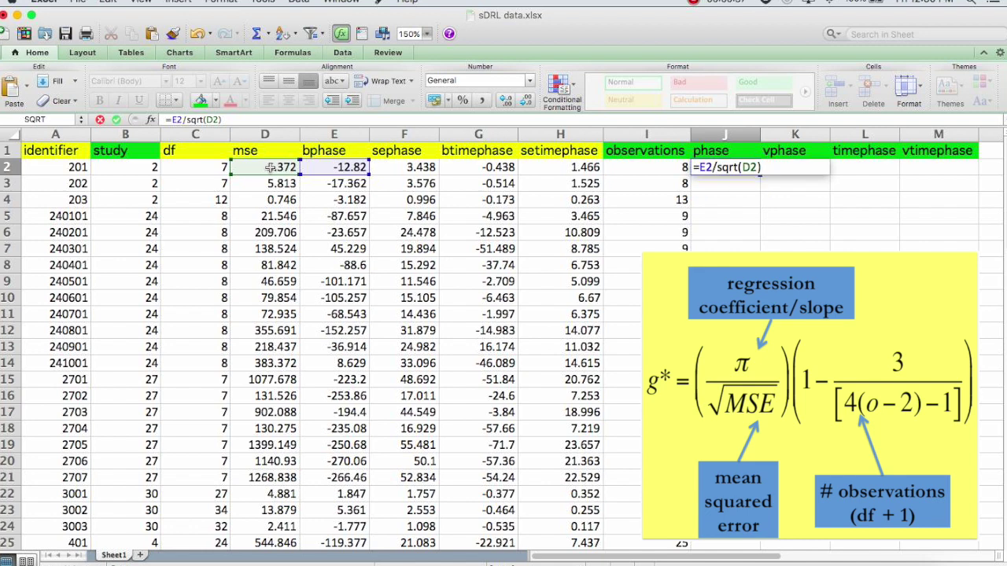
type("*")
type("(1-(3/")
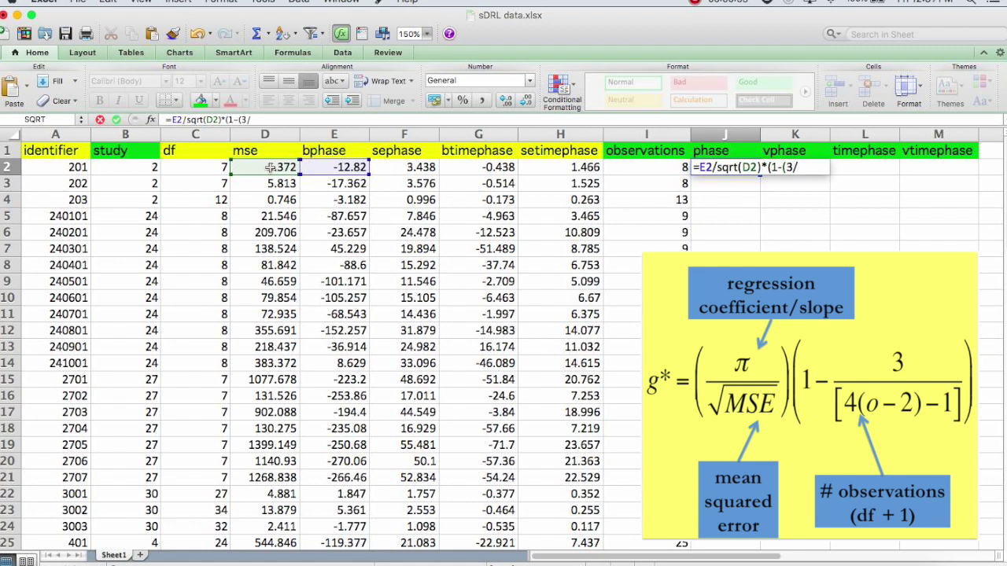
type("(4*(")
left_click(670, 167)
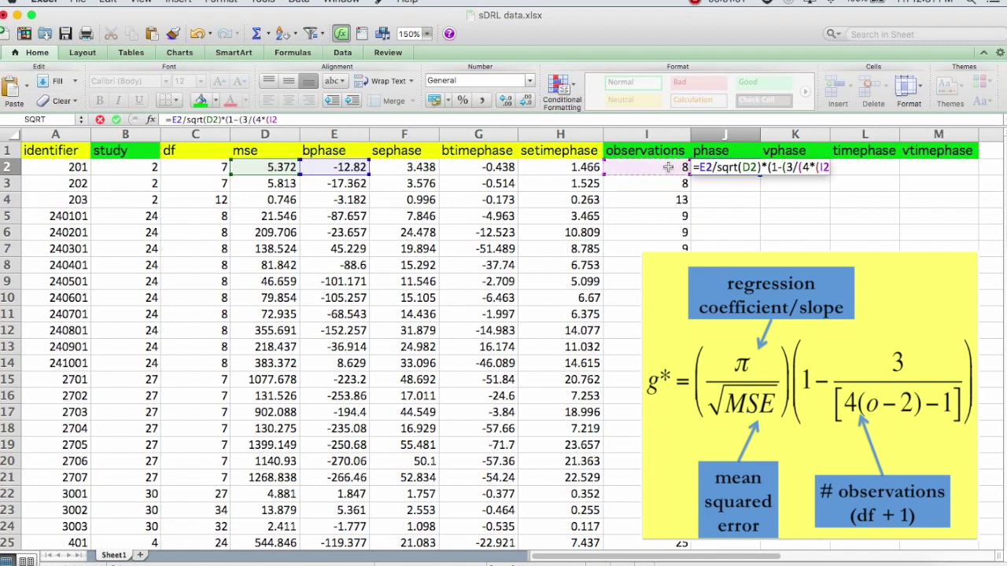
type("-2")
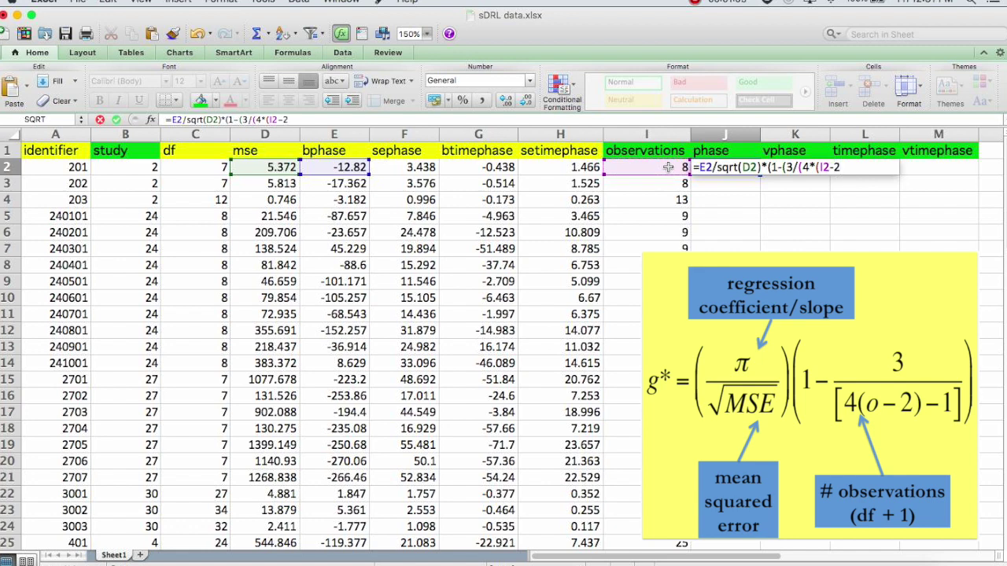
type(")-1)))")
key("Return")
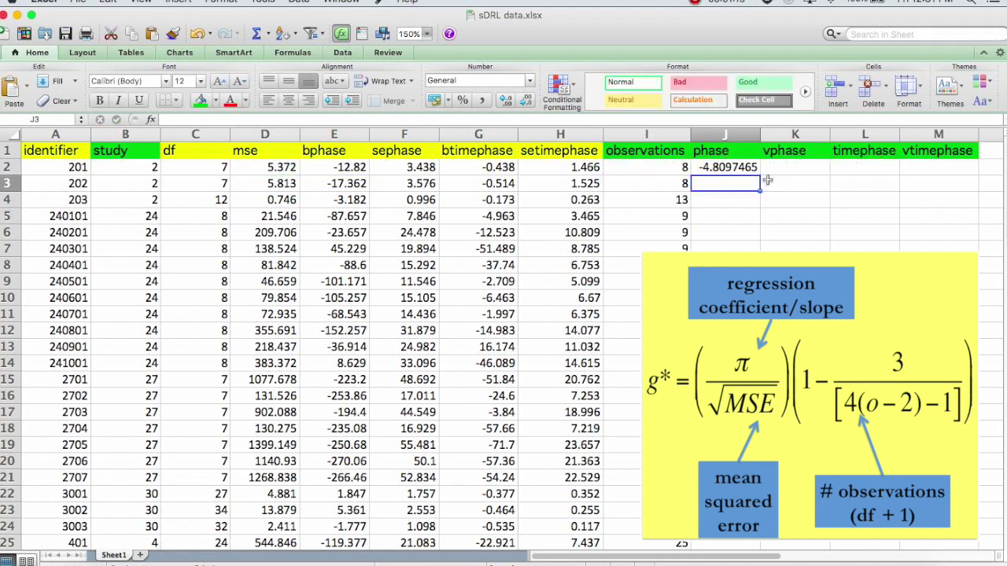
left_click(719, 169)
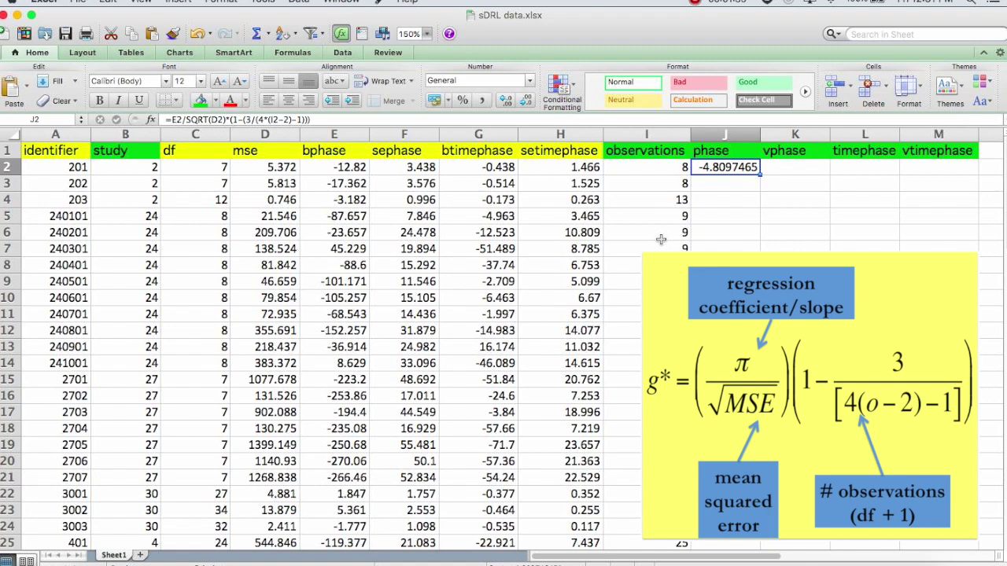
Calculate the phase variance in K2, under vphase, with the formula =F2^2/D2*(1-(3/(4*(I2-2)-1))).
left_click(795, 169)
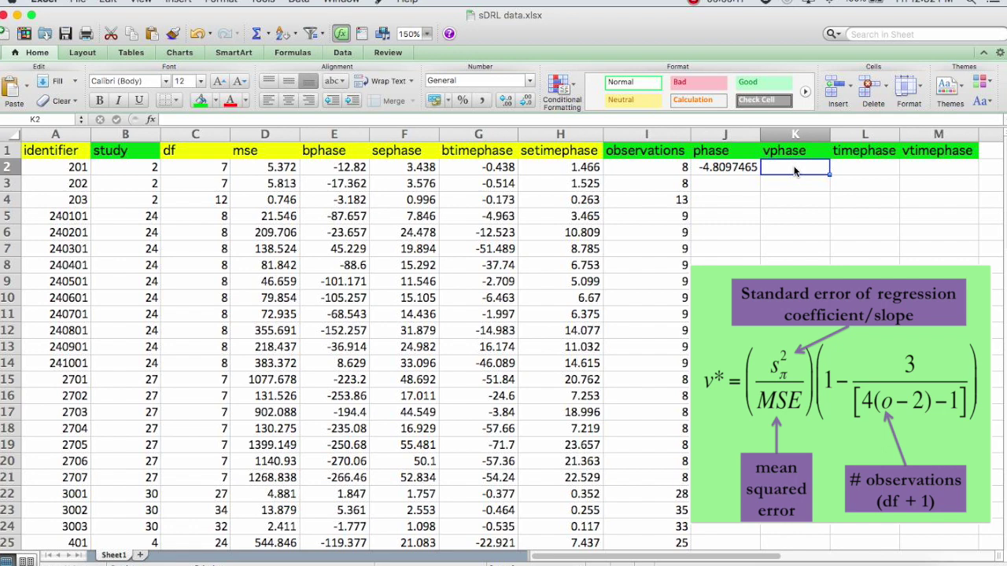
left_click(394, 155)
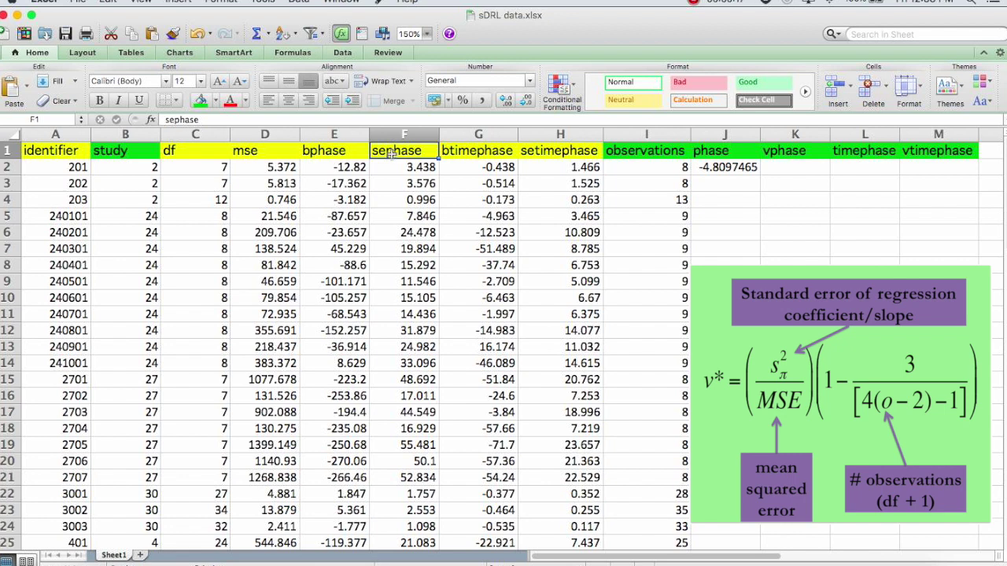
left_click(767, 166)
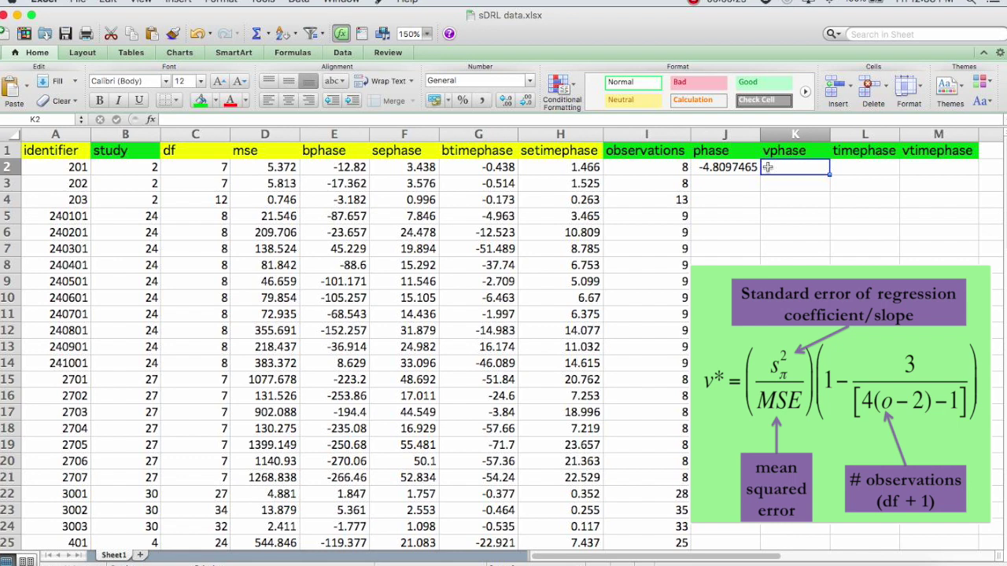
type("=")
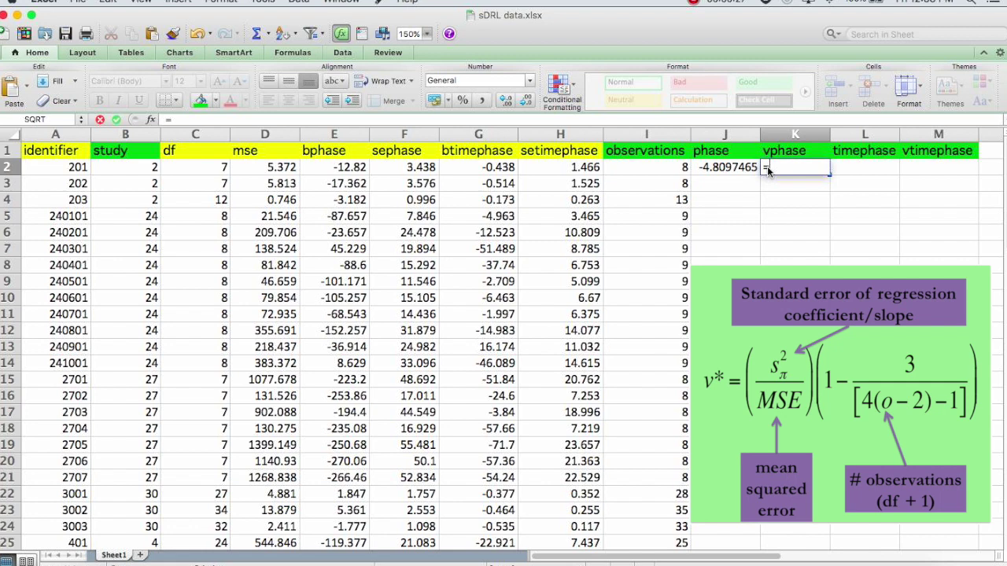
left_click(394, 164)
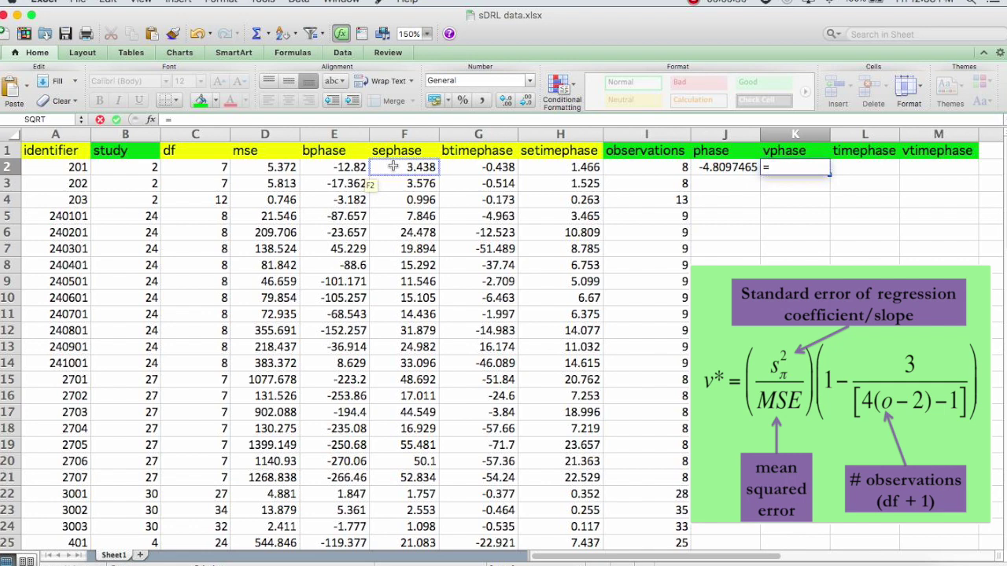
left_click(392, 167)
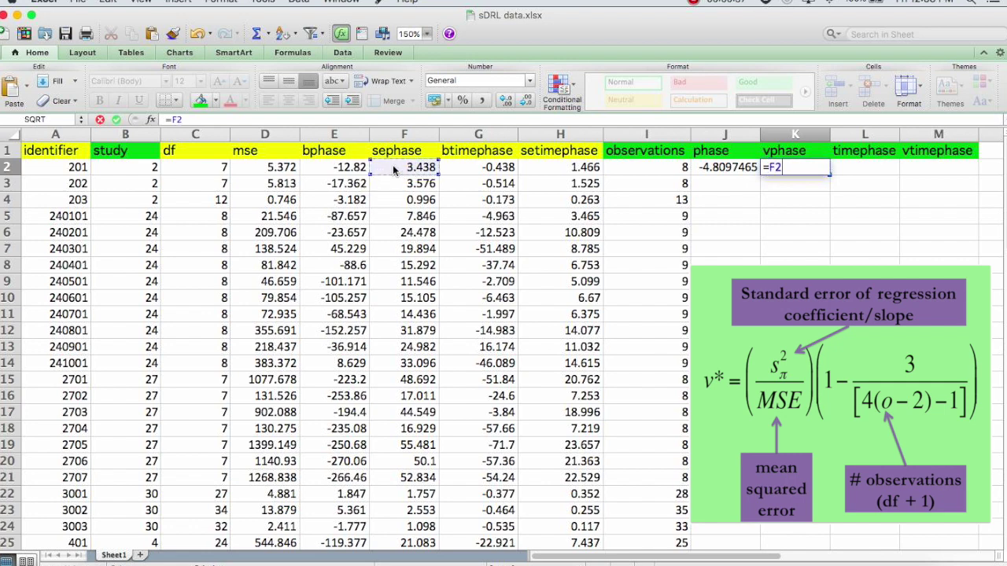
type("^2/")
left_click(272, 167)
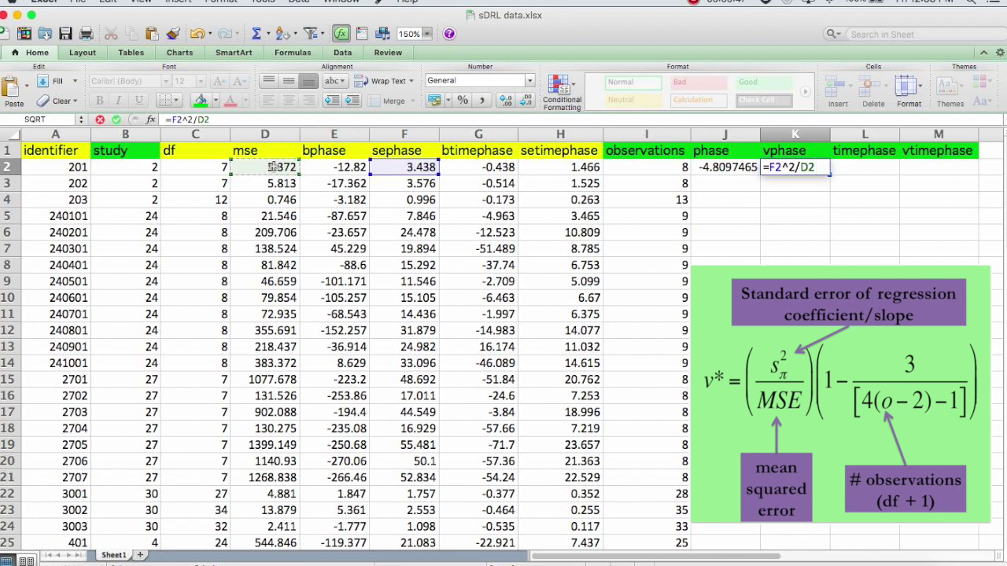
type("*(1")
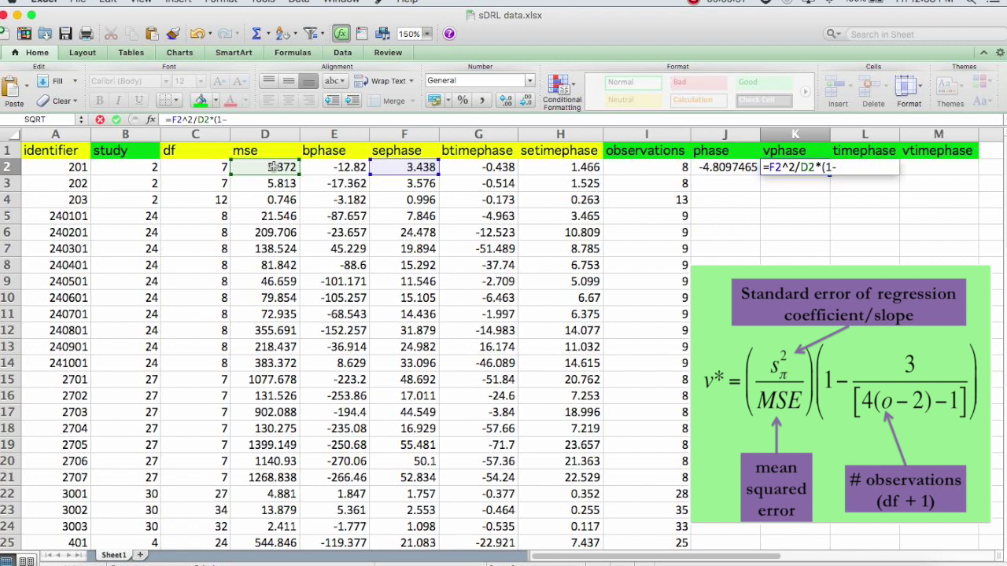
type("-(3/(4*(")
left_click(664, 167)
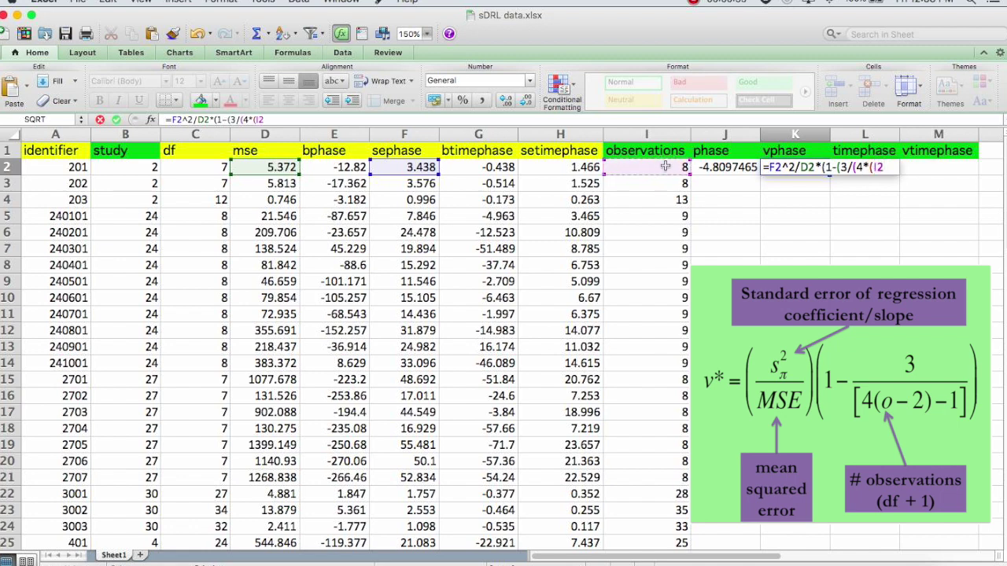
type("-2)")
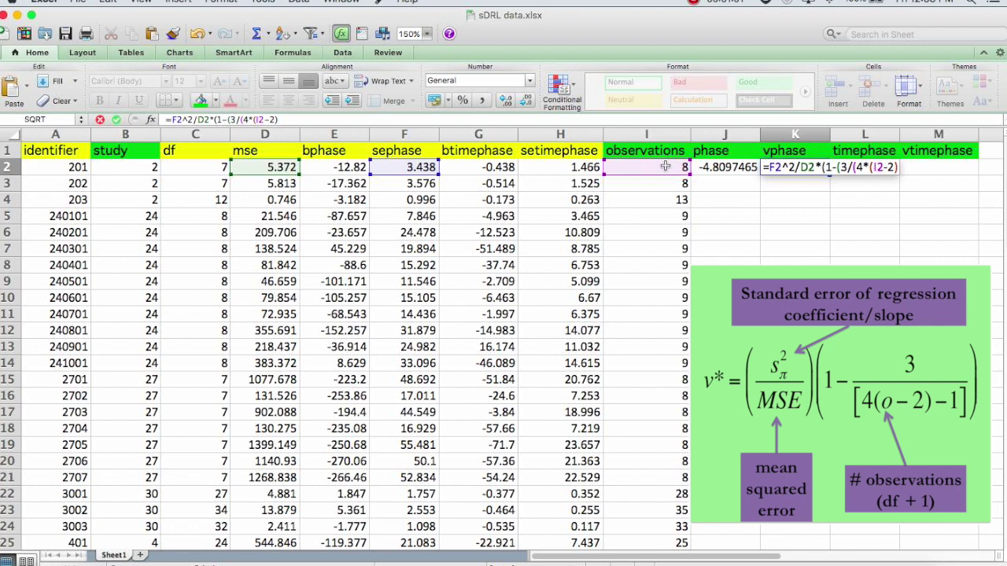
type("-1)")
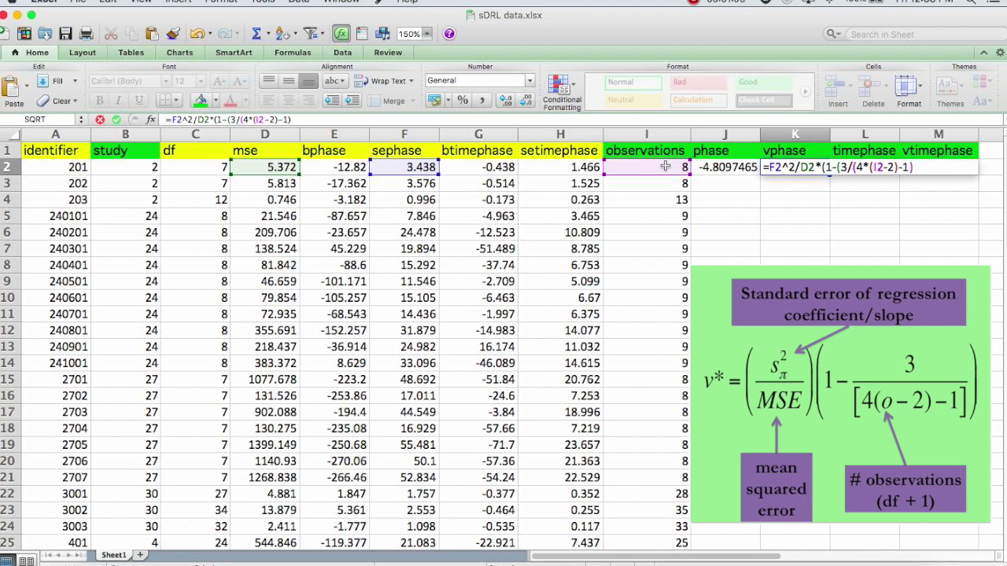
type("))")
key("Return")
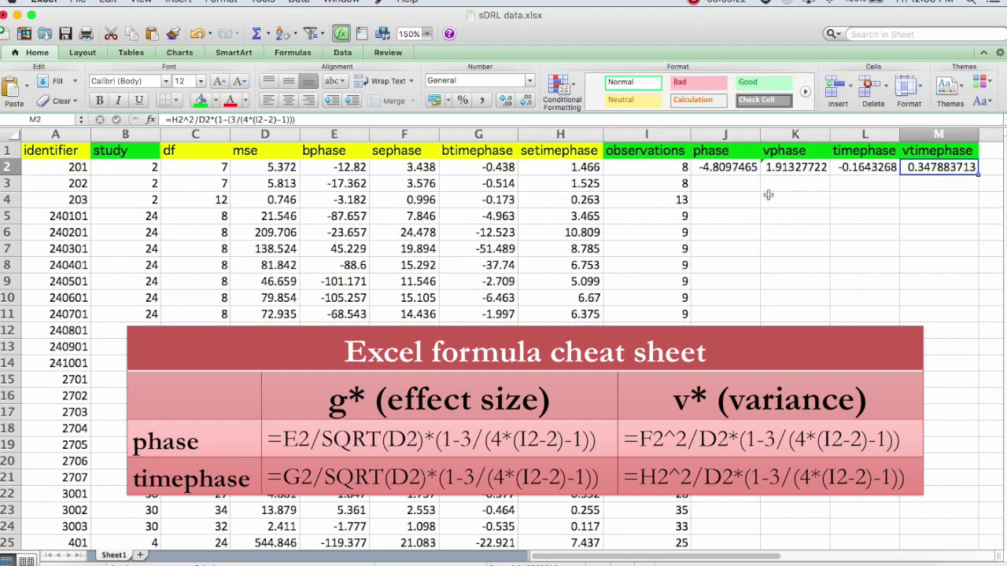
Fill the phase, vphase, timephase and vtimephase formulas in J2:M2 down through all identifier rows.
left_click_drag(722, 168, 944, 167)
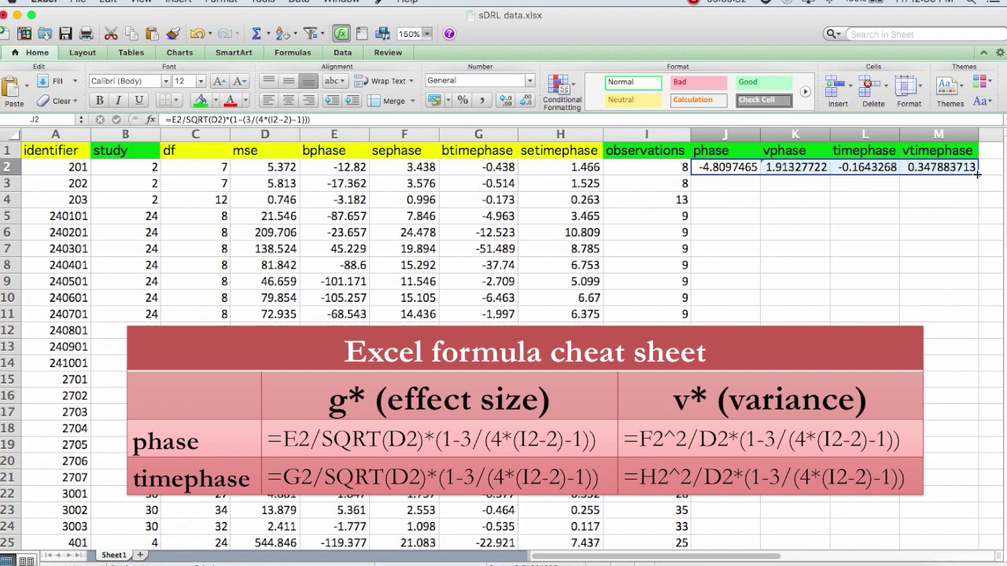
double_click(977, 174)
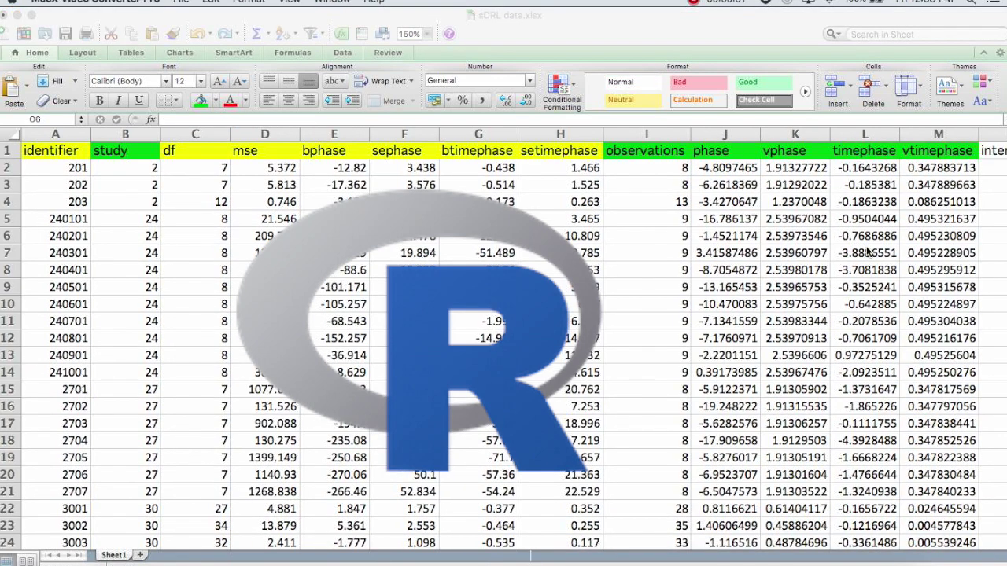
Examine the moderator columns after vtimephase, such as interval, optimal, baseline, age, sex and idd.
left_click(953, 214)
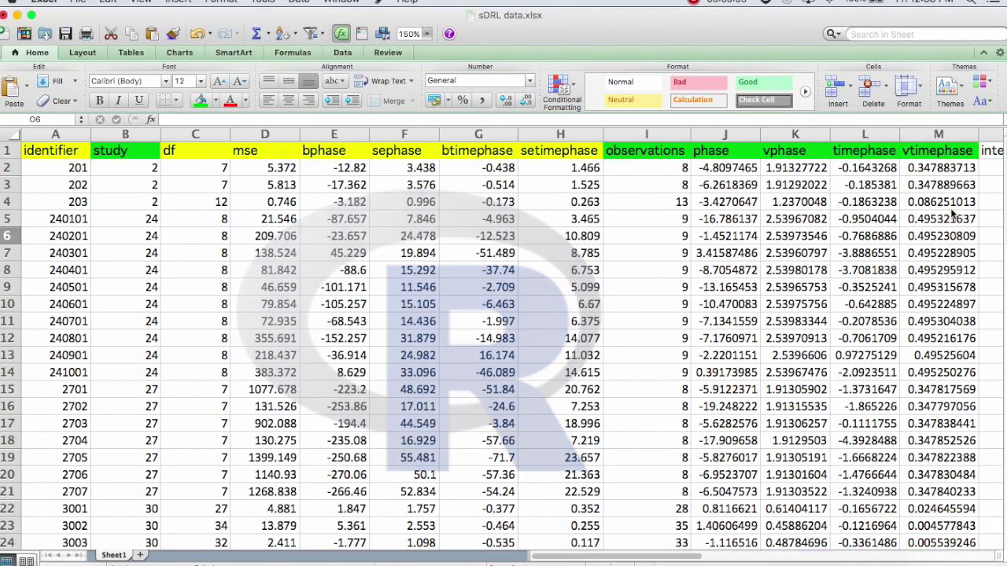
key("Right")
key("Right")
key("Right")
key("Right")
key("Right")
key("Right")
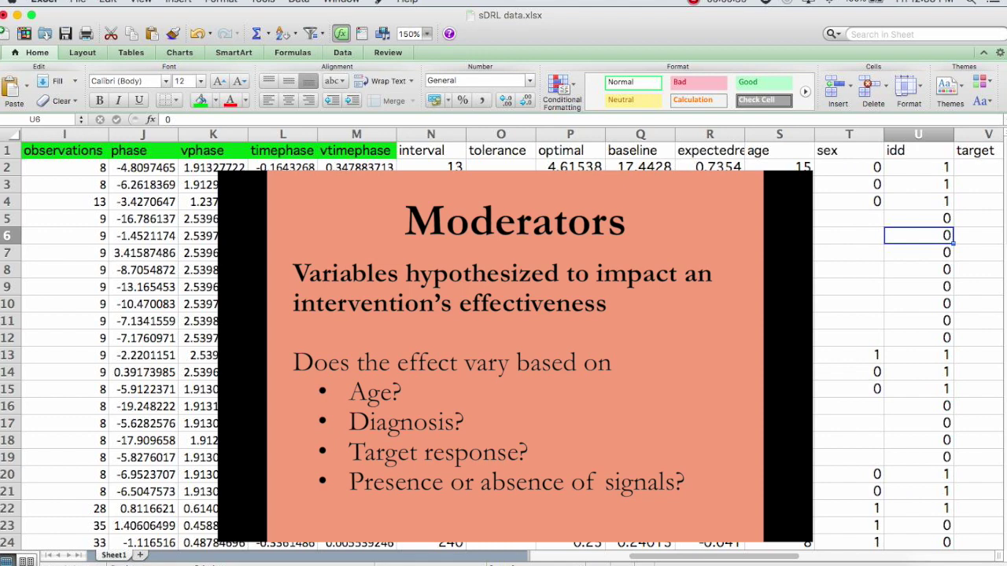
scroll(503, 346, "left", 2)
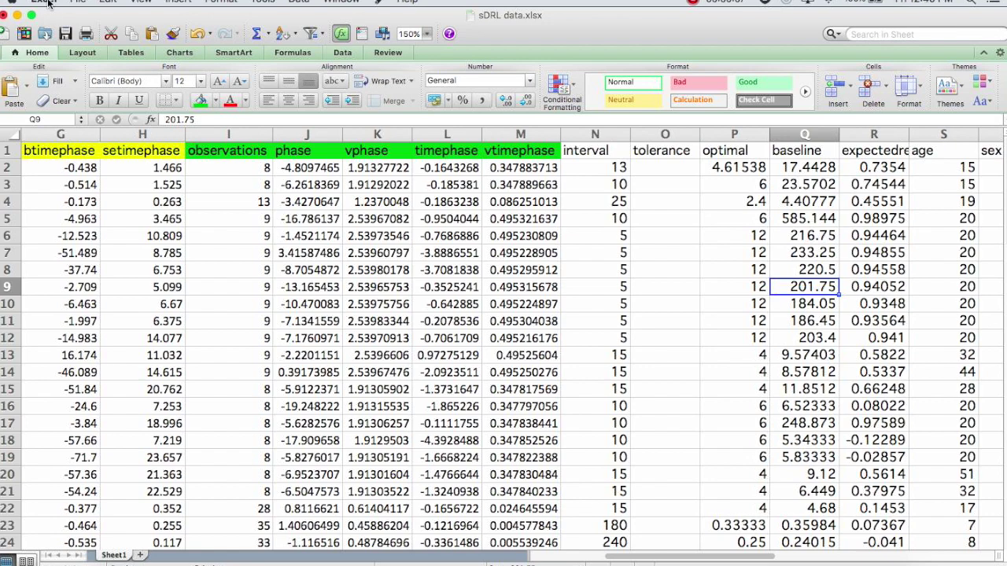
Save the sheet to the Desktop as sDRL data.csv in Comma Separated Values format, accepting the loss of unsupported features.
left_click(43, 3)
mouse_move(78, 2)
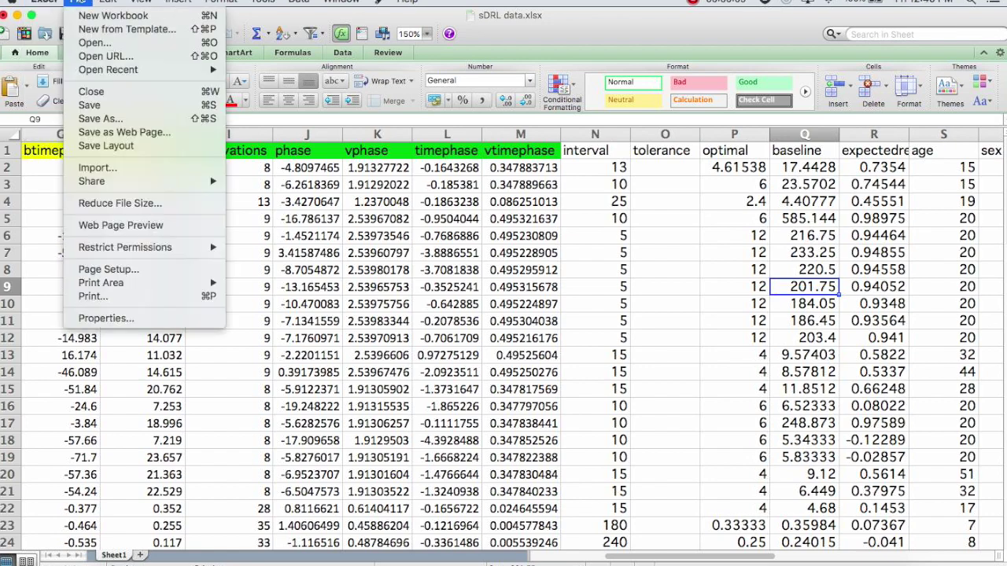
left_click(124, 120)
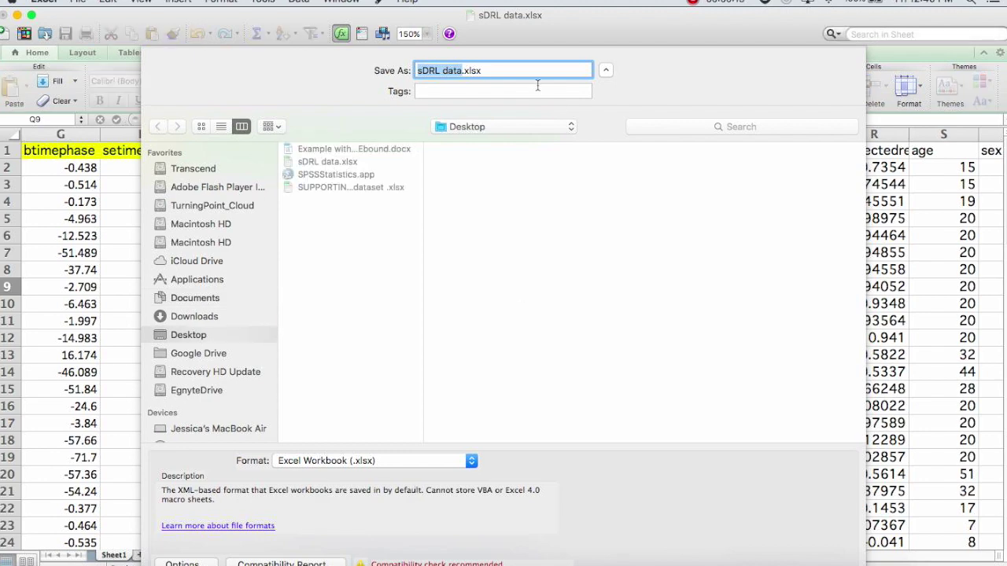
left_click(375, 464)
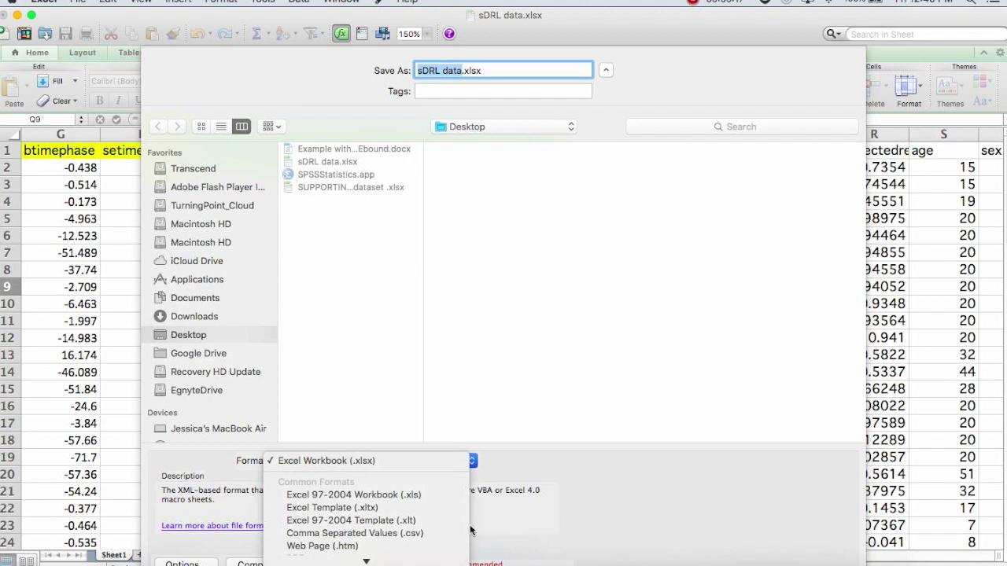
left_click(431, 535)
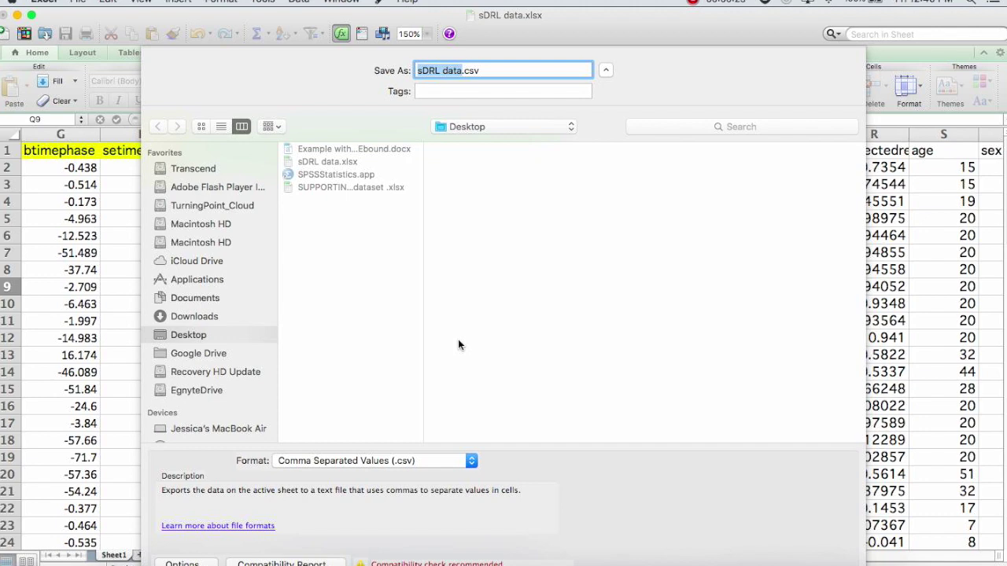
key("Return")
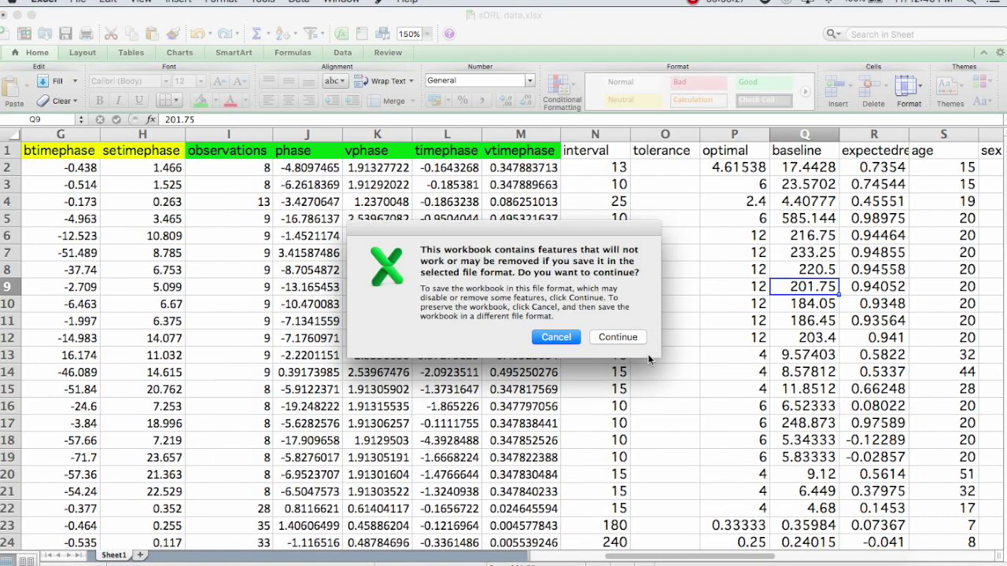
left_click(619, 338)
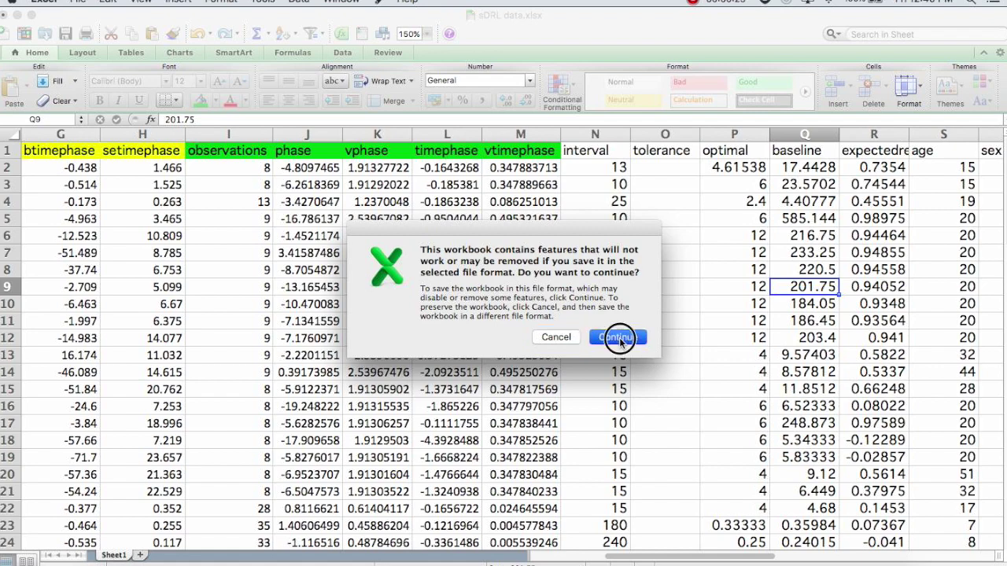